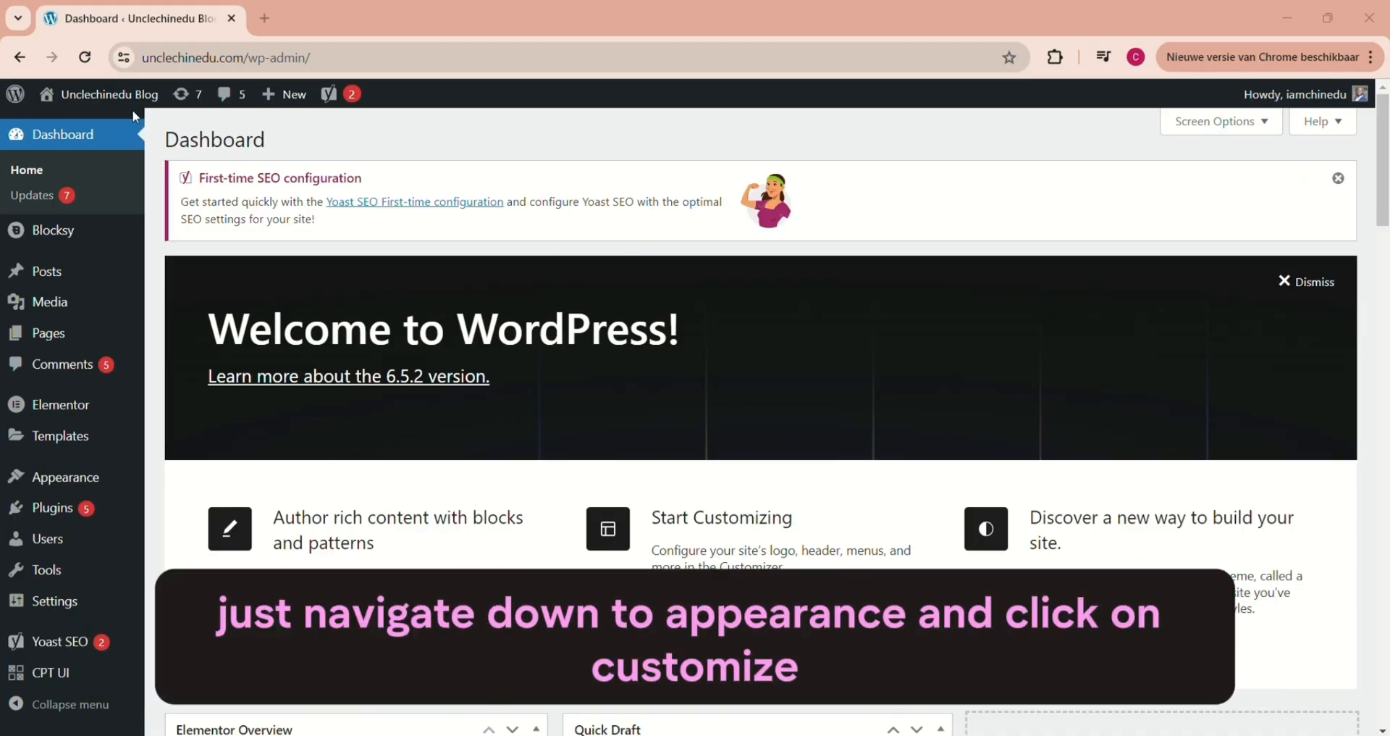
# - Open the theme customizer for the blog and go to its General options
pyautogui.moveTo(73, 478)
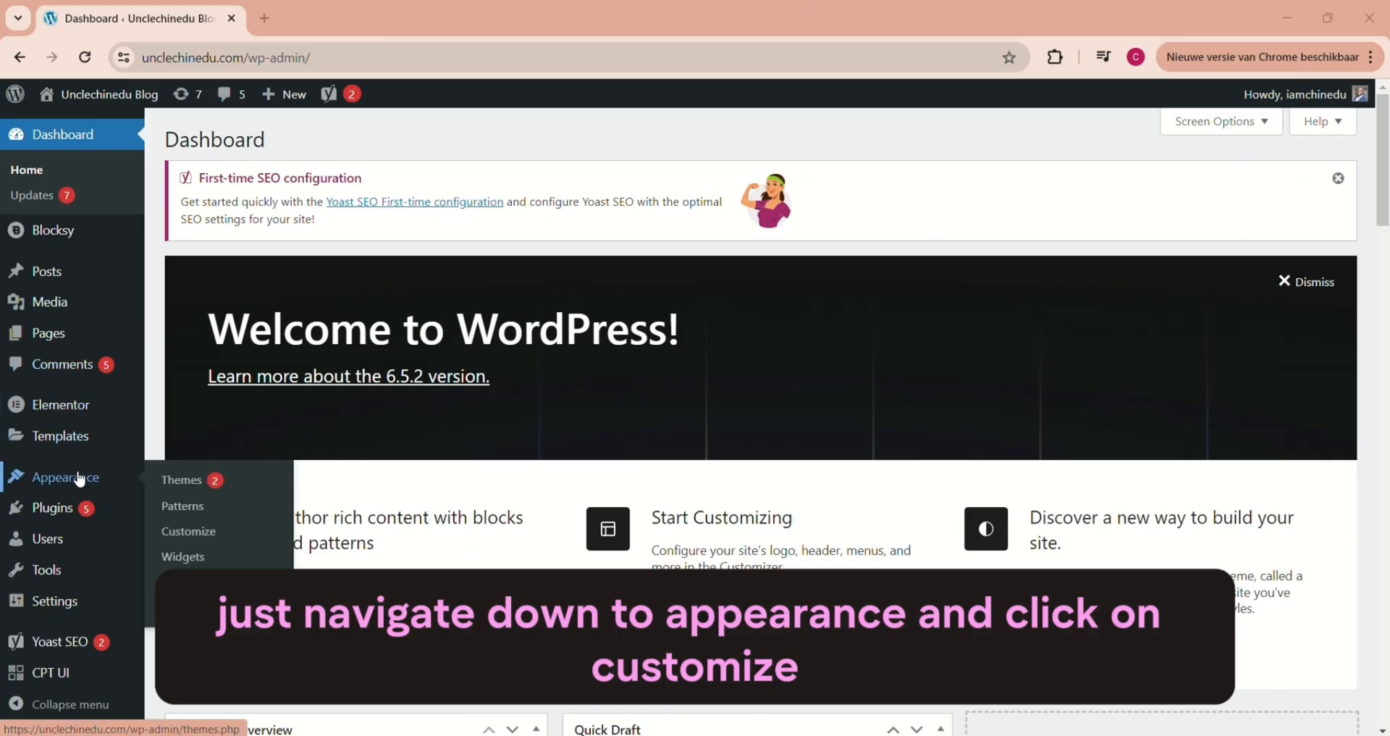
pyautogui.click(190, 532)
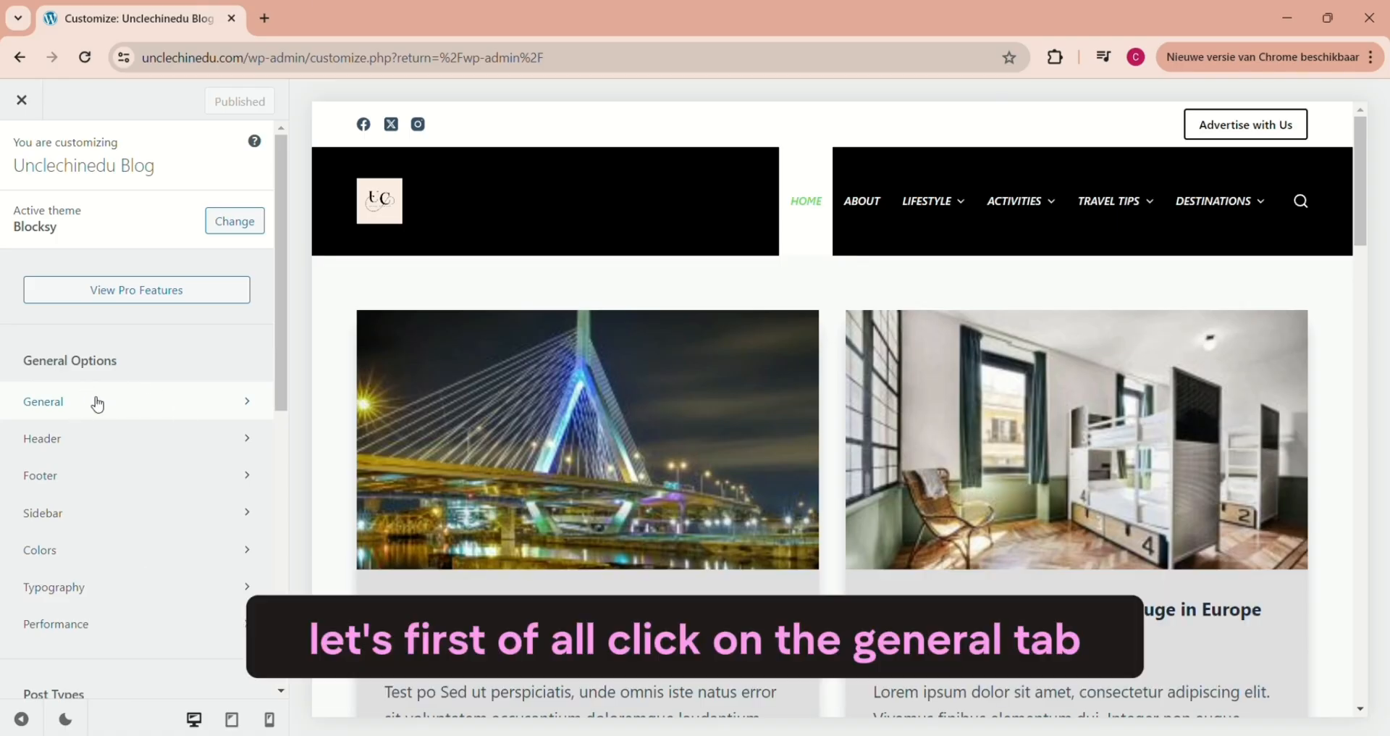
pyautogui.click(89, 403)
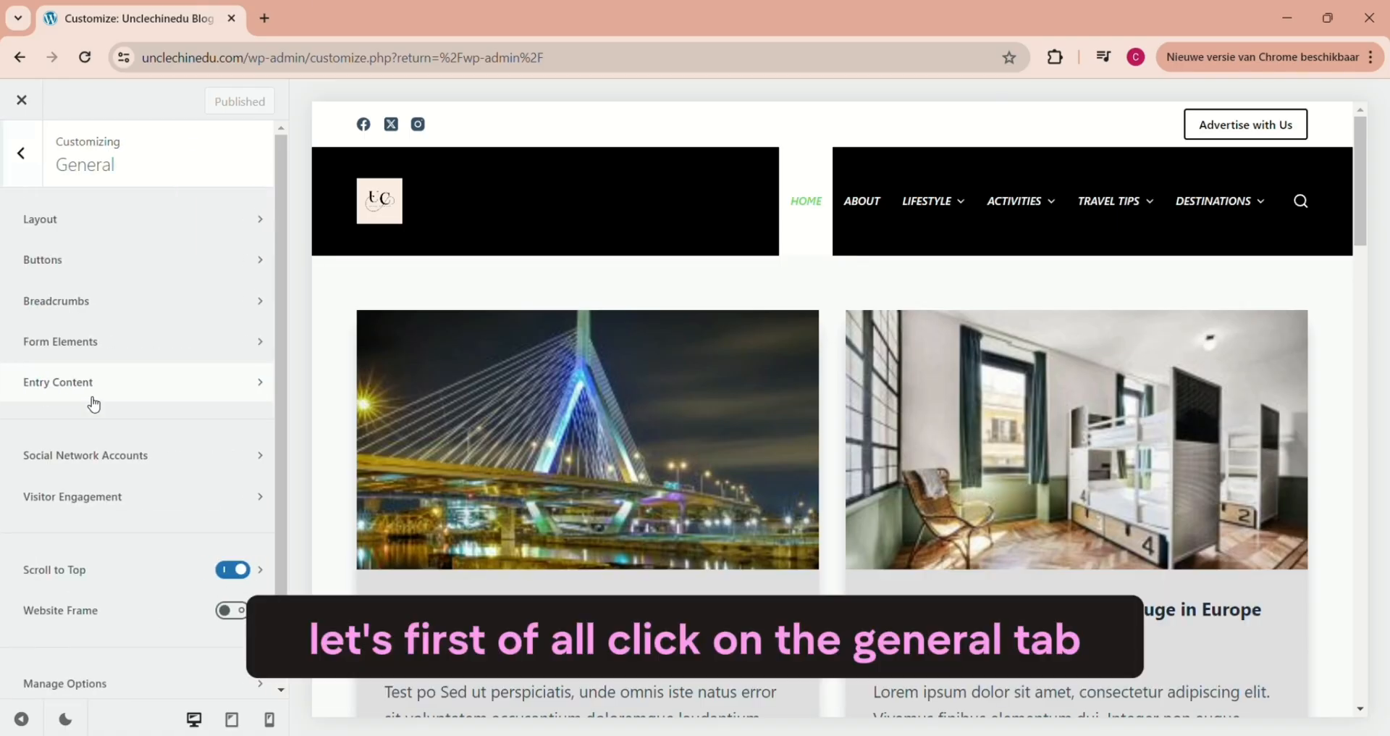
# - Review the General layout settings and the general and design settings for buttons
pyautogui.click(73, 222)
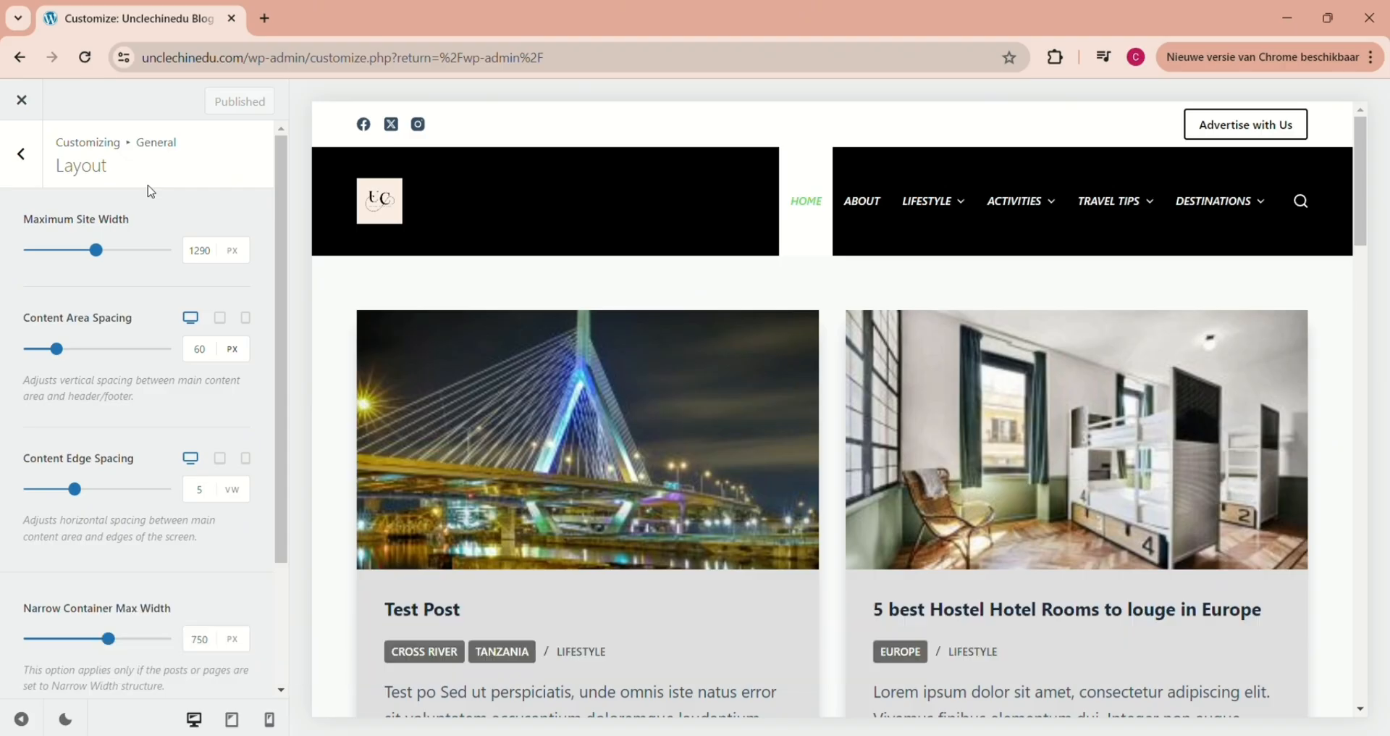
pyautogui.scroll(-3, 281, 244)
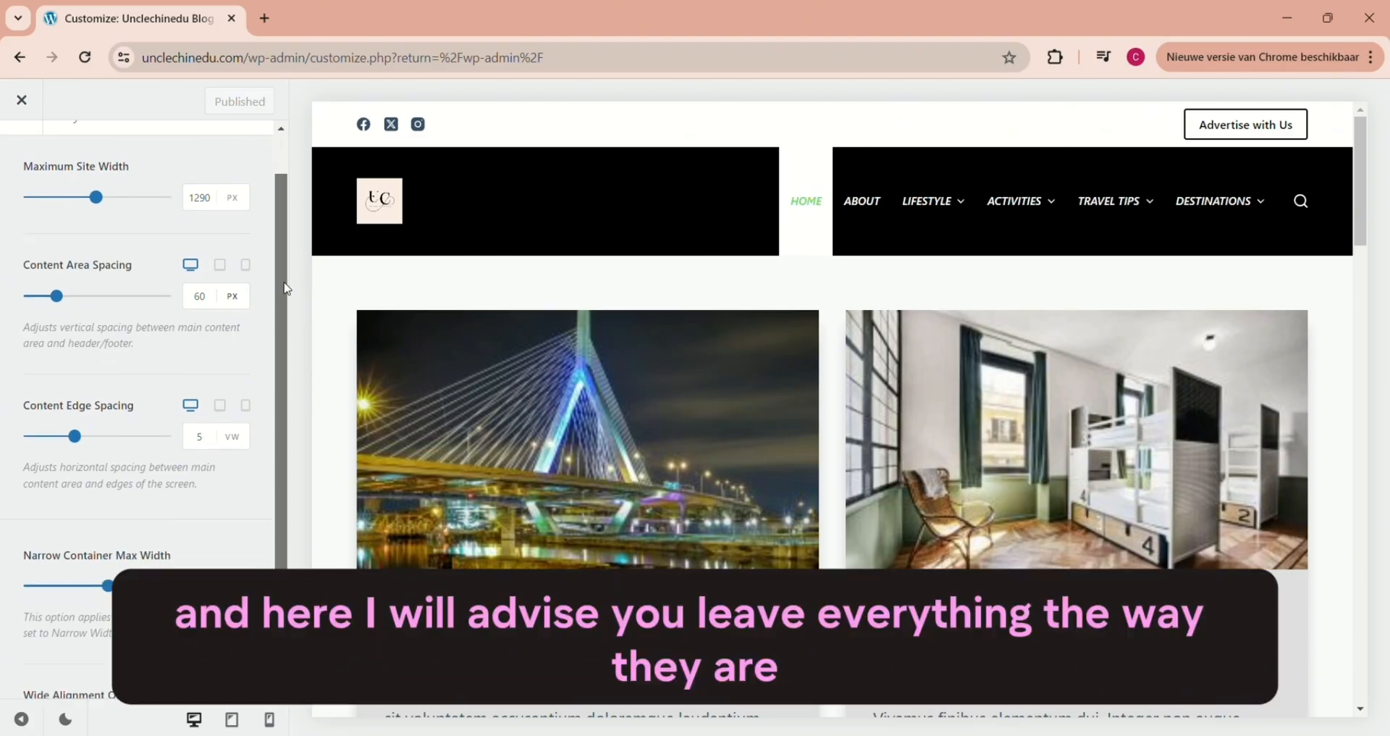
pyautogui.scroll(3, 288, 371)
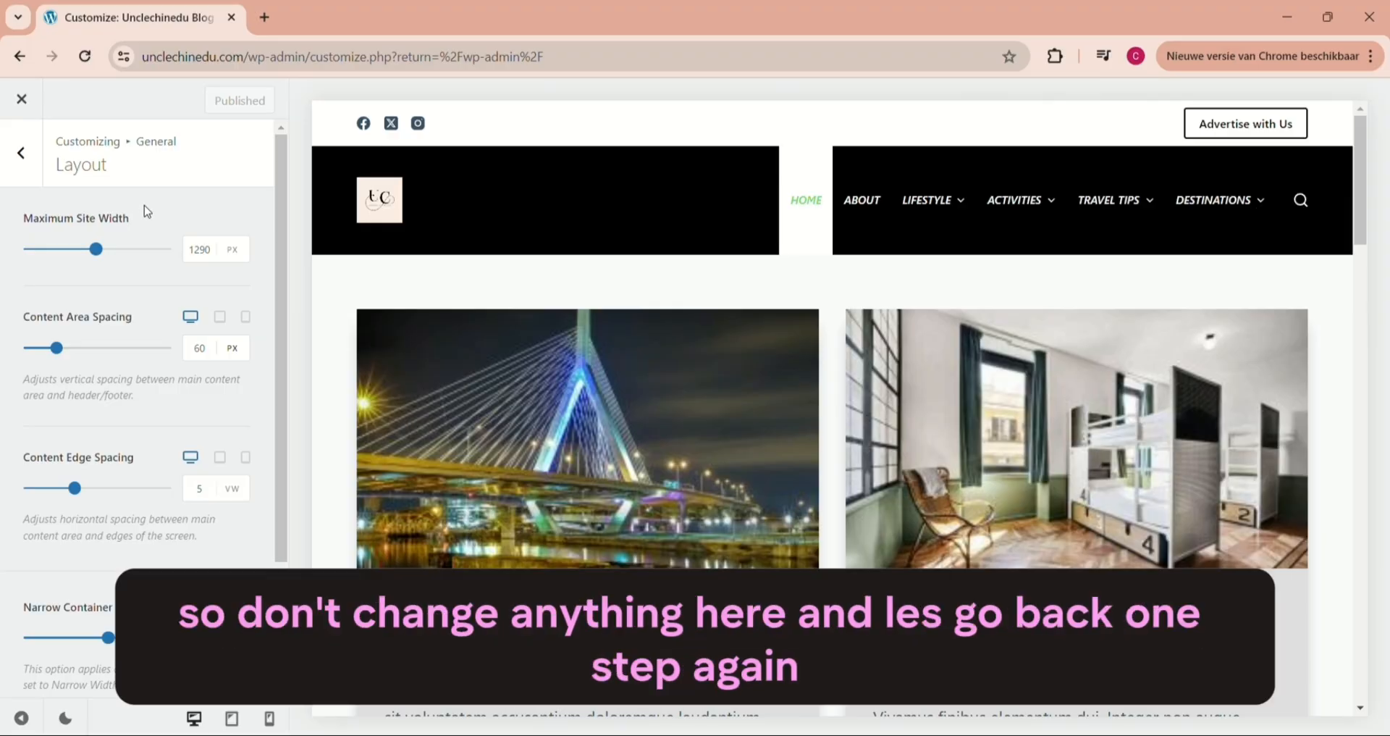
pyautogui.click(30, 156)
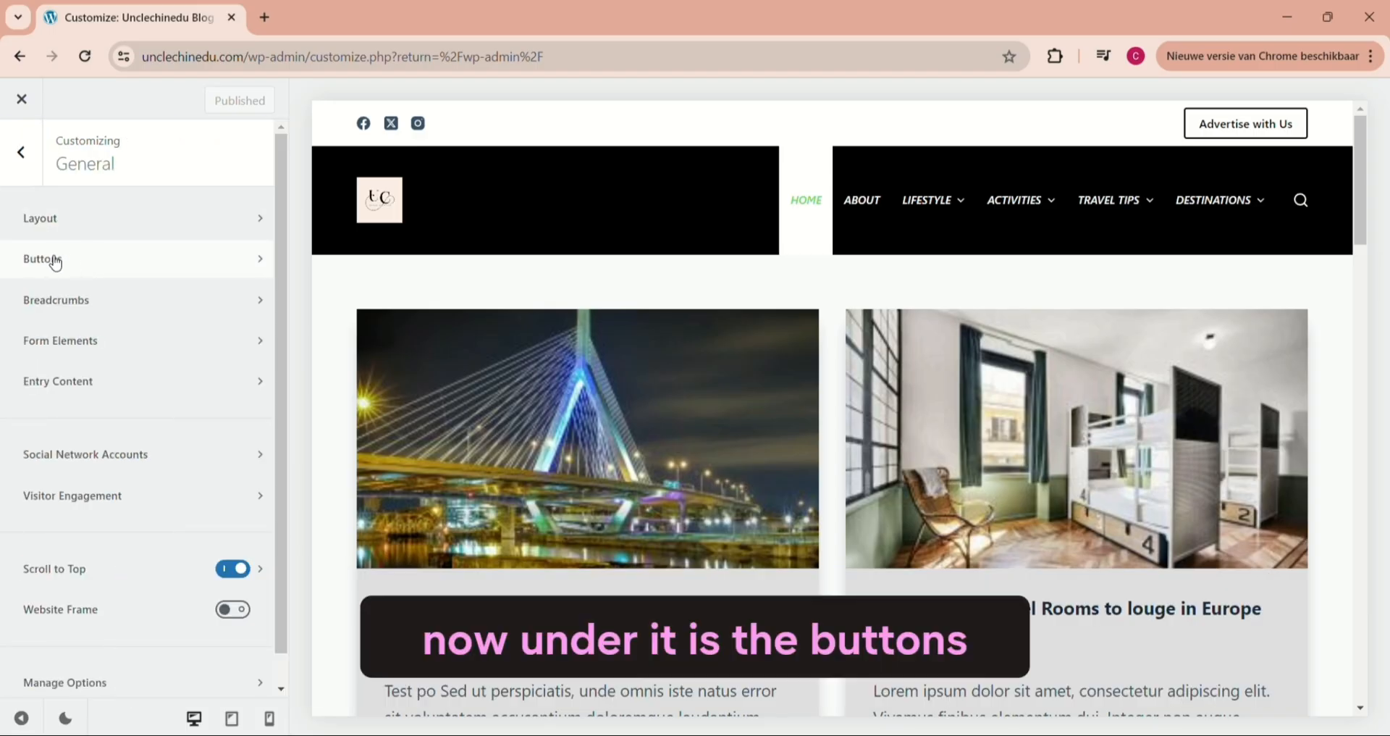
pyautogui.click(56, 263)
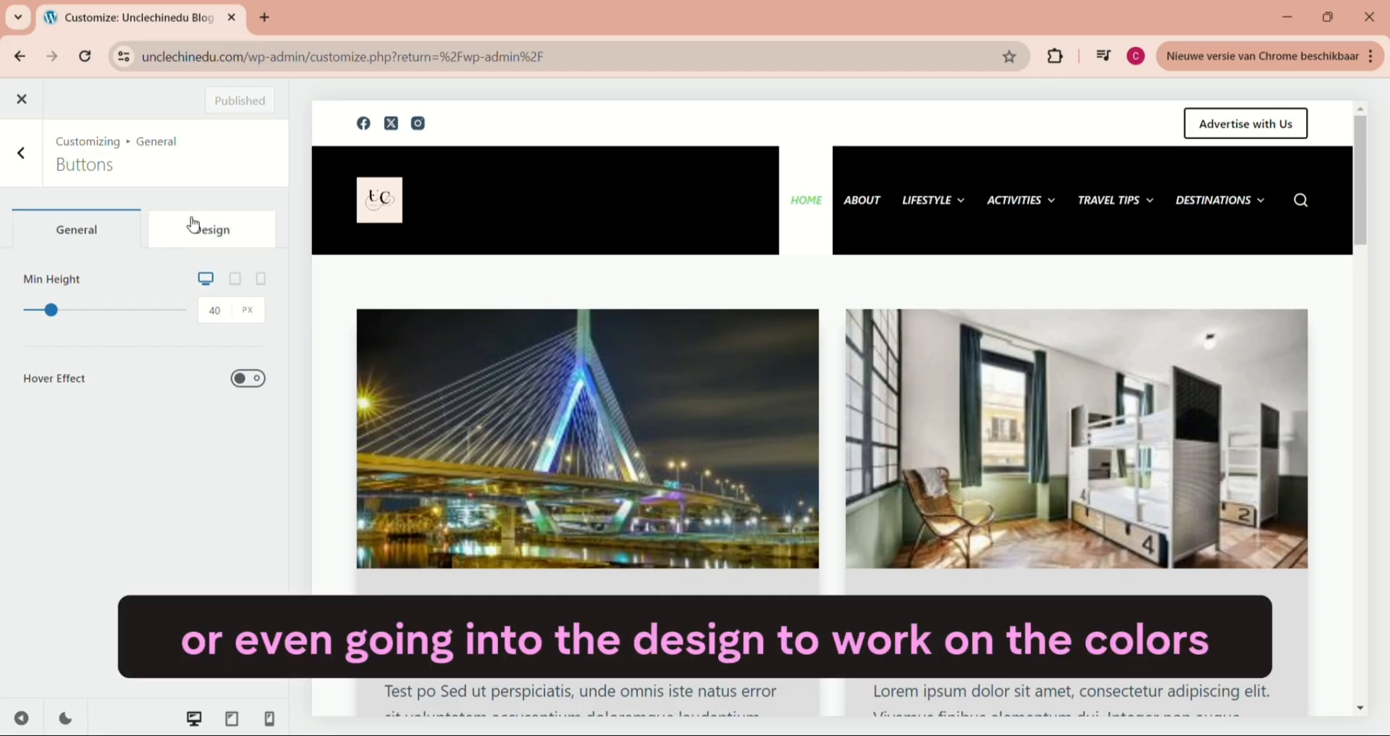
pyautogui.click(201, 227)
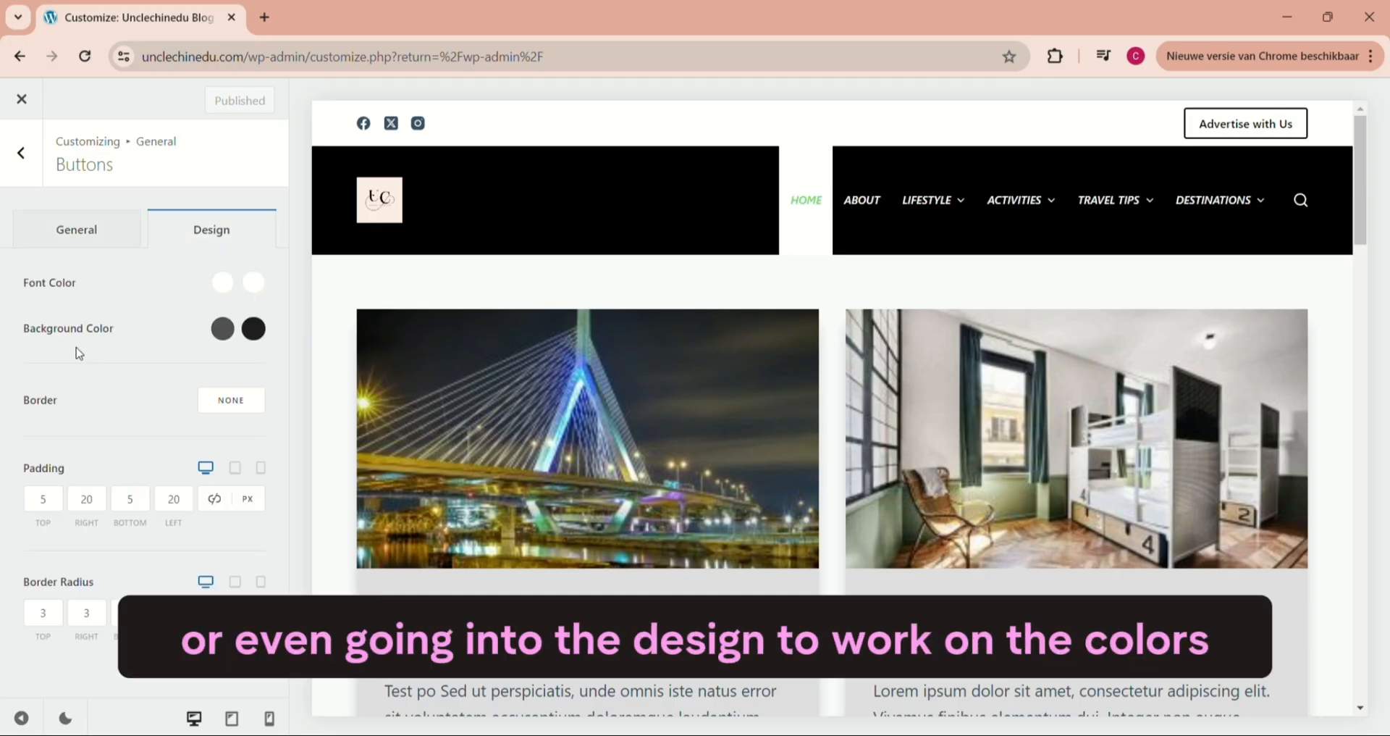
pyautogui.click(23, 158)
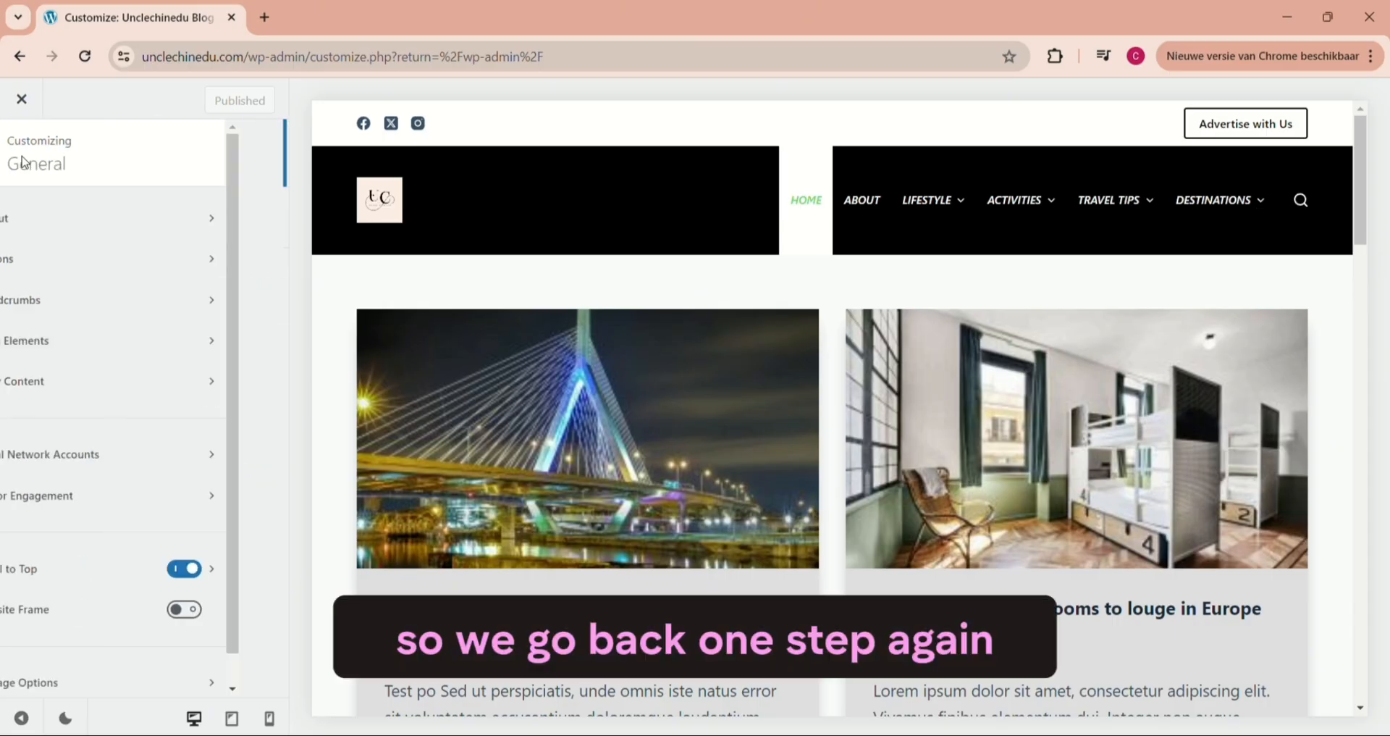
# - Open the Breadcrumbs settings and load the Amsterdam destination archive (Europe, Netherland) in the preview
pyautogui.click(62, 303)
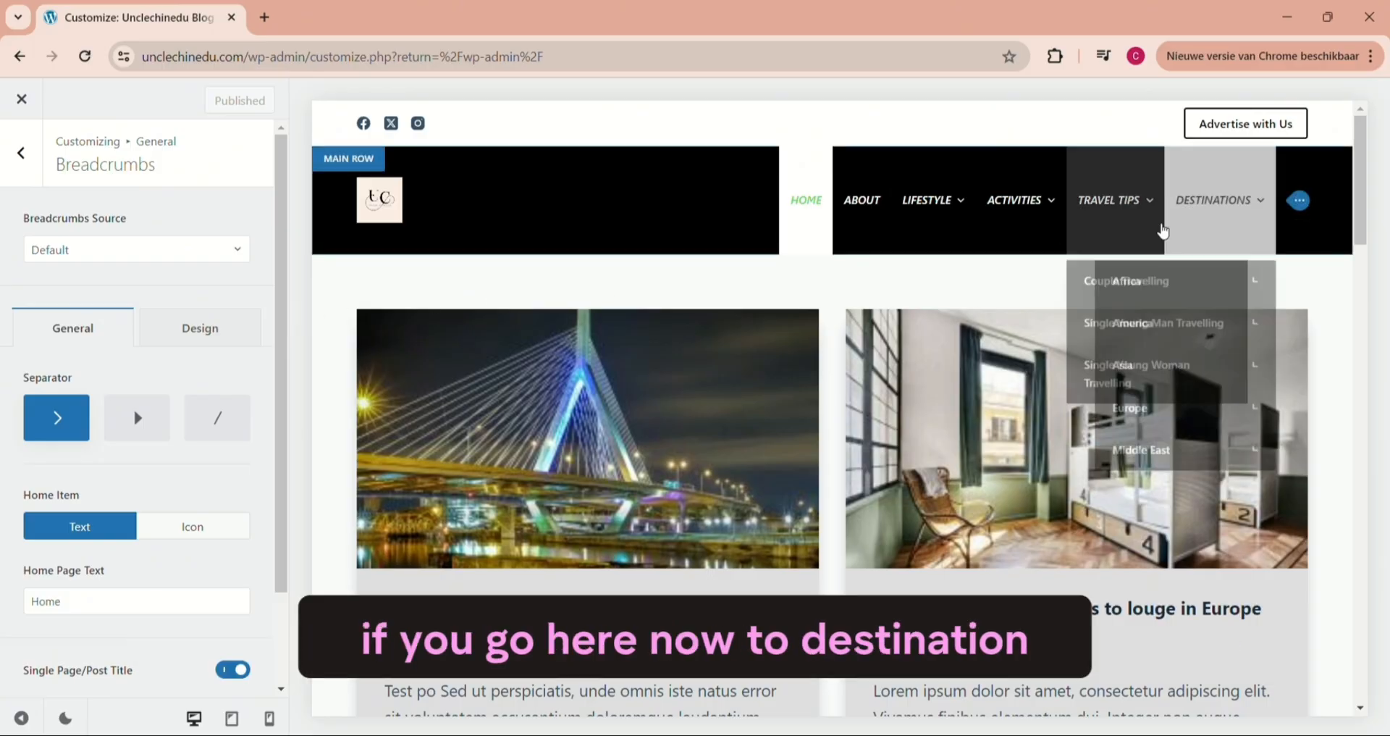
pyautogui.moveTo(1235, 217)
pyautogui.moveTo(1229, 289)
pyautogui.moveTo(1105, 403)
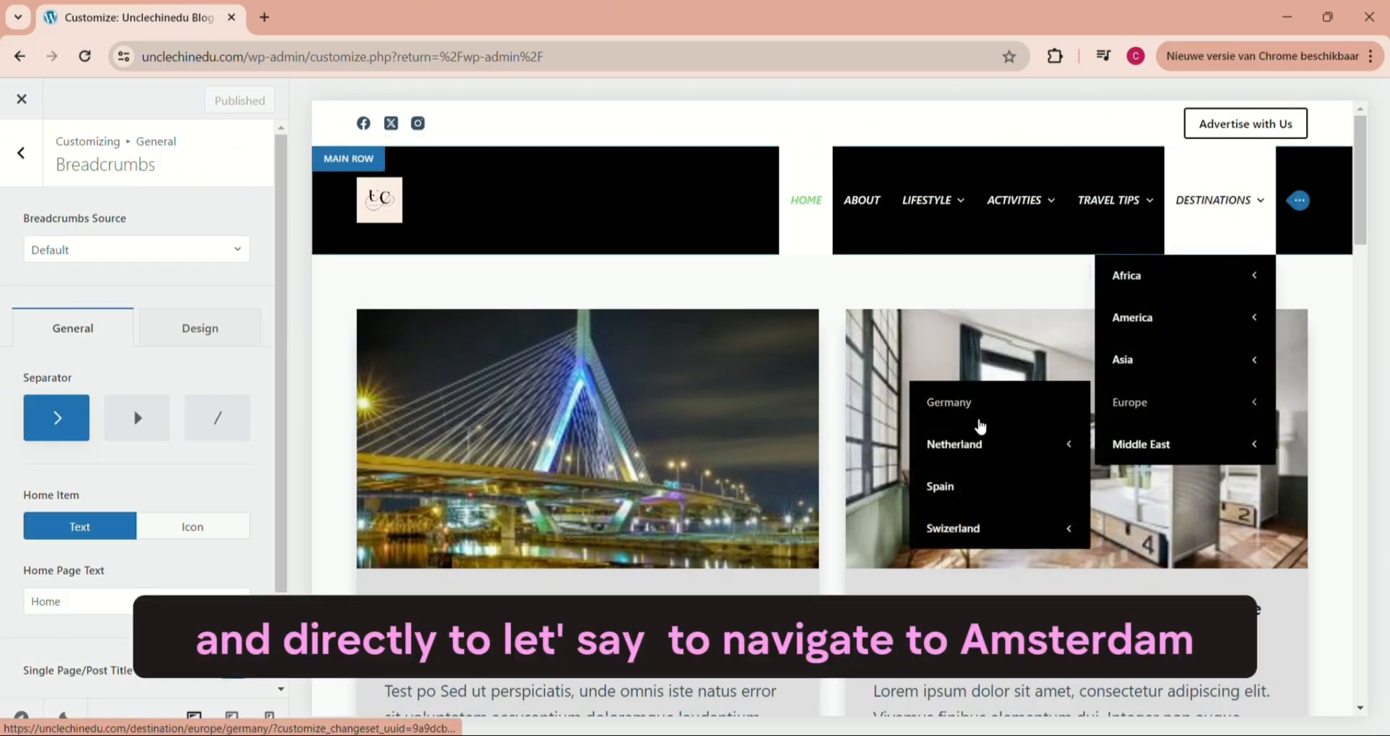
pyautogui.moveTo(968, 449)
pyautogui.click(757, 449)
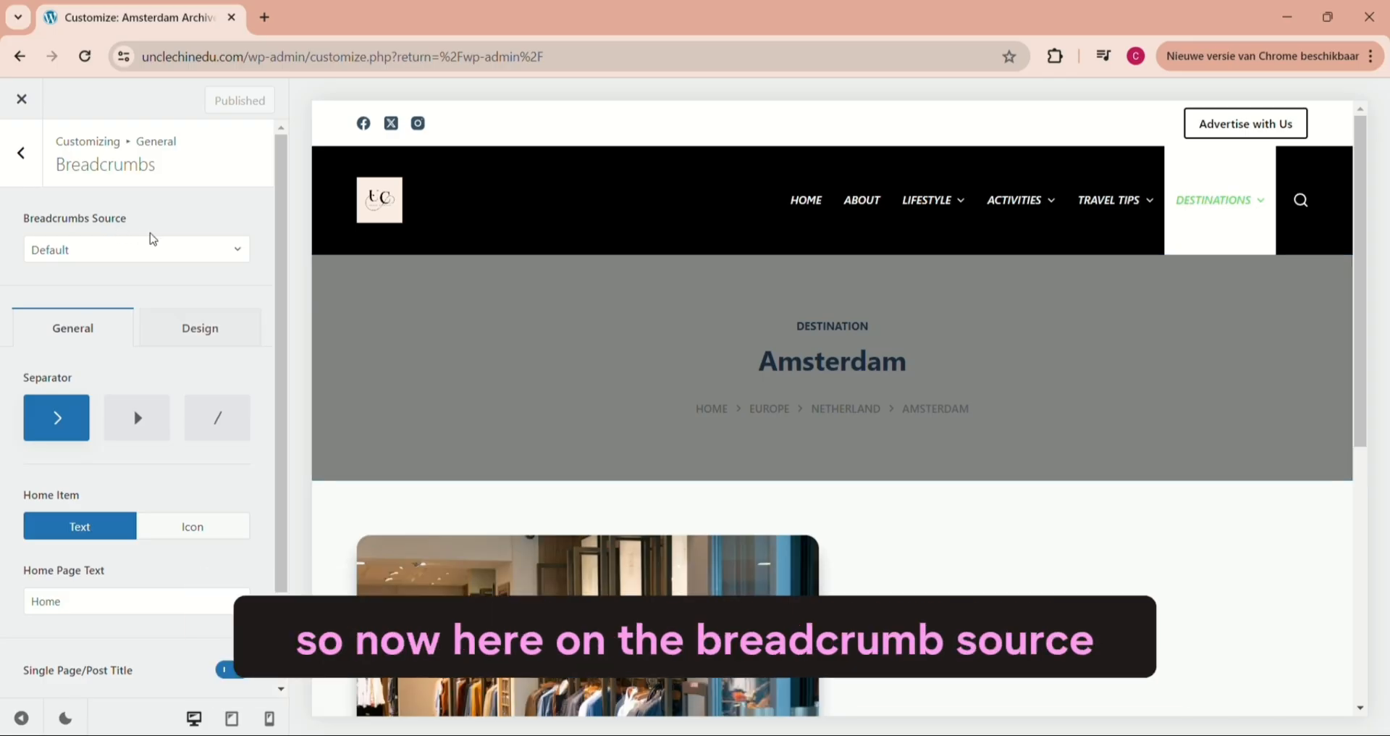
# - Try Yoast as the breadcrumbs source and set it back to Default
pyautogui.click(241, 260)
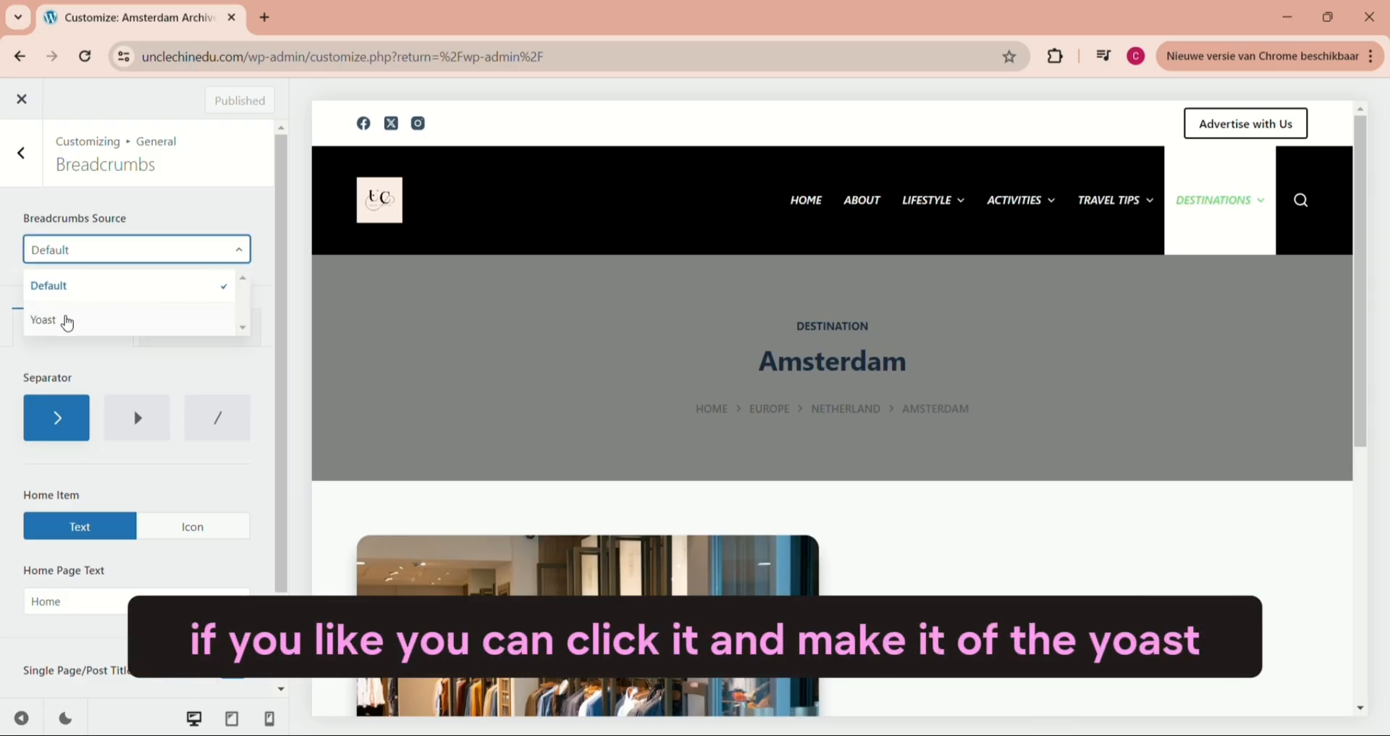
pyautogui.click(61, 323)
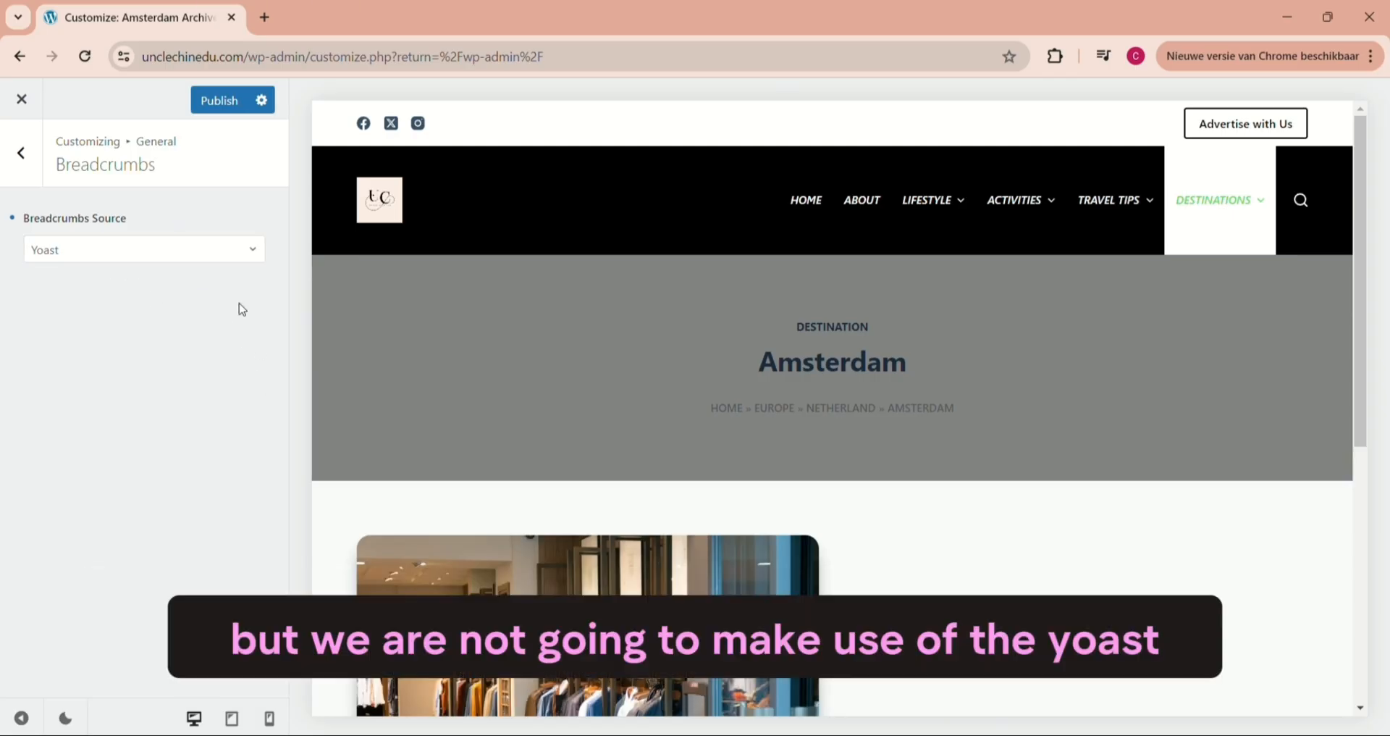
pyautogui.click(253, 250)
pyautogui.click(76, 282)
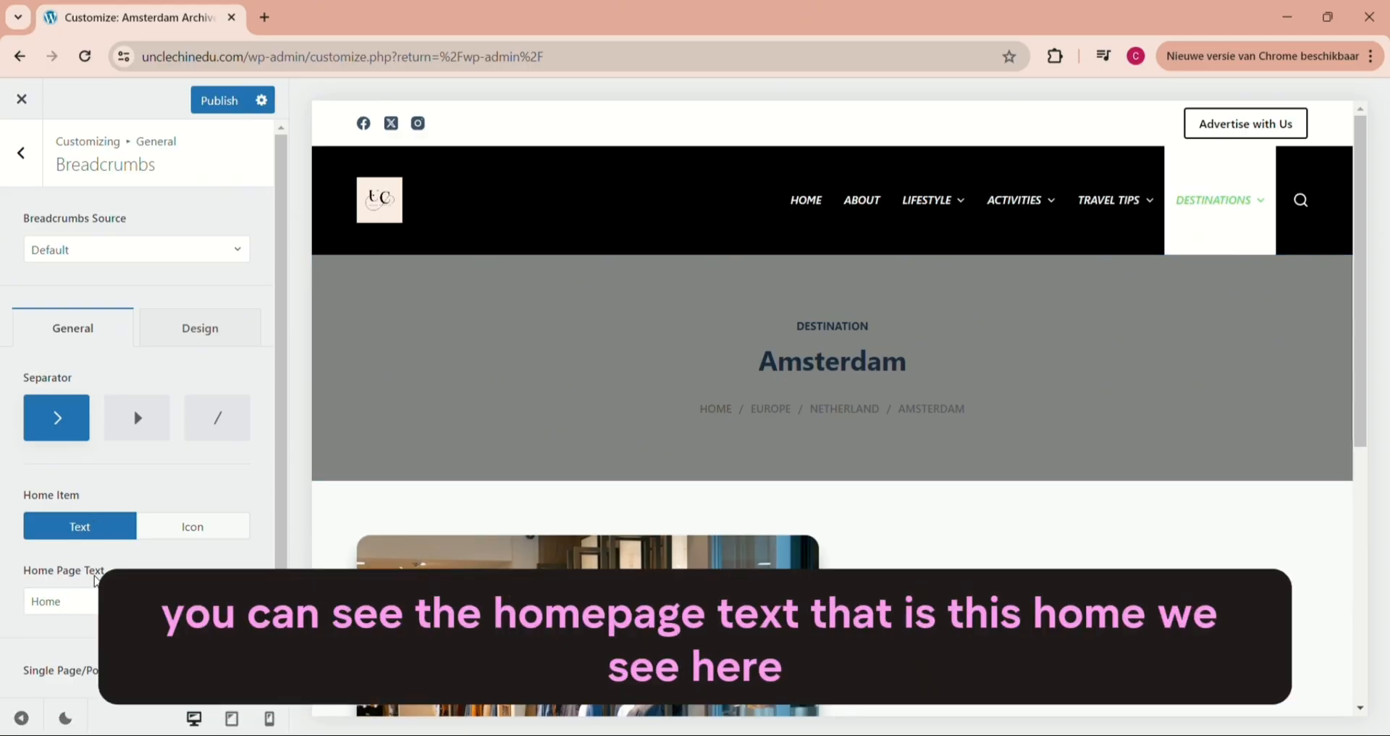
# - Try an icon as the breadcrumbs home item, set it back to Text, and return to the General options
pyautogui.click(81, 601)
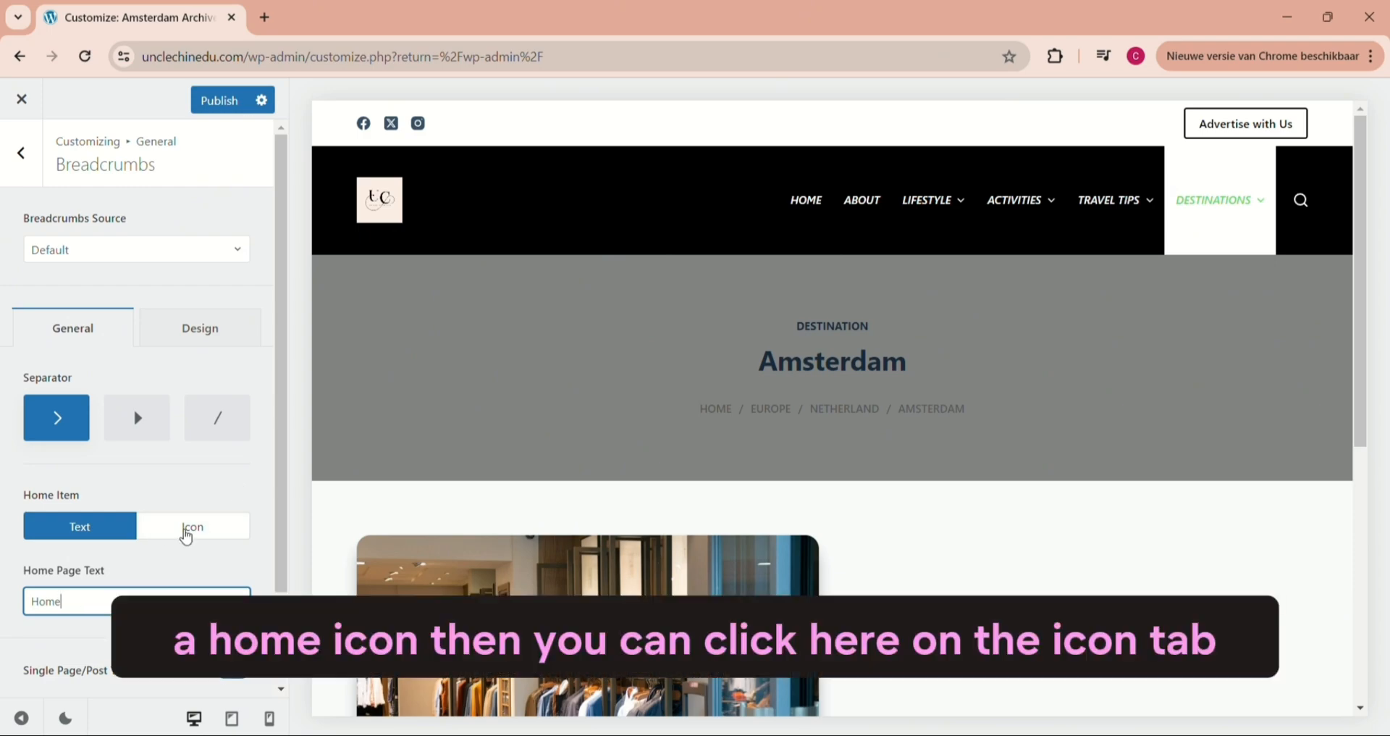
pyautogui.click(186, 535)
pyautogui.scroll(-1, 186, 534)
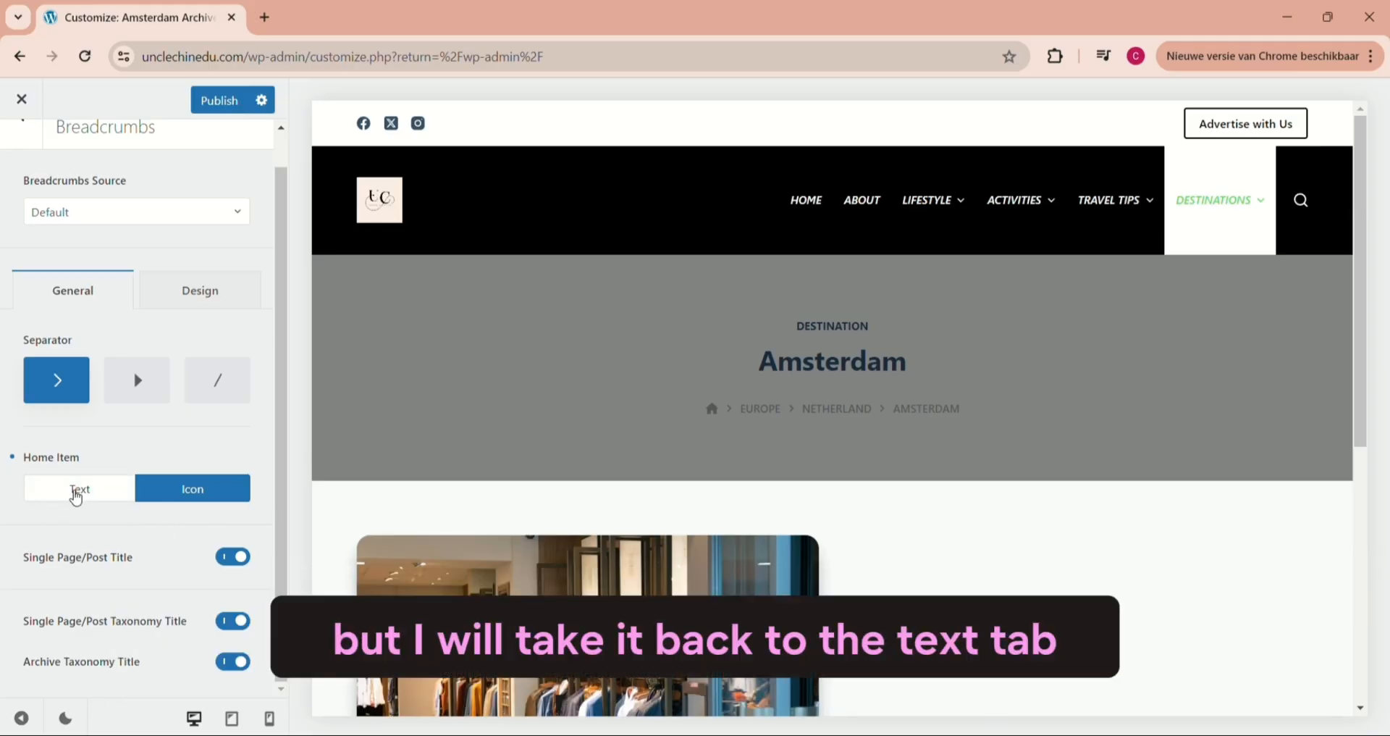
pyautogui.click(66, 492)
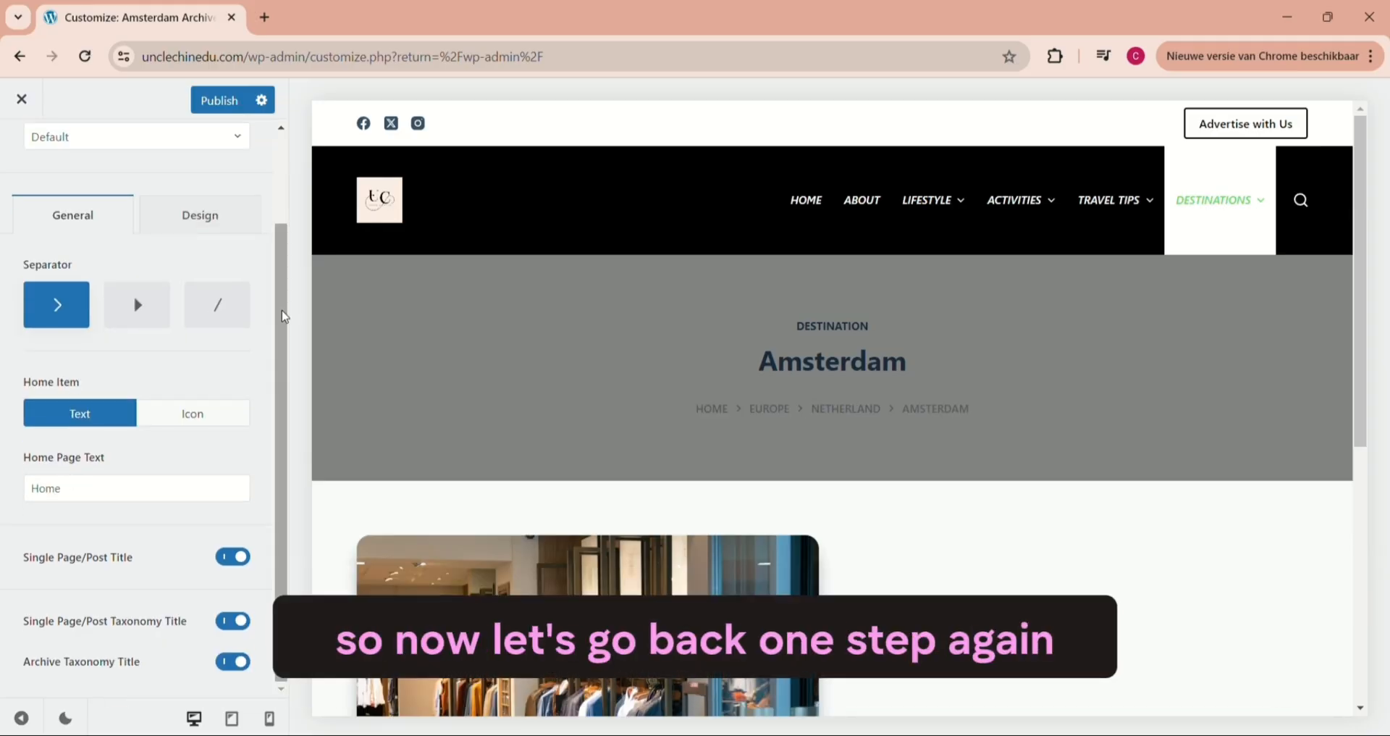
pyautogui.moveTo(283, 310); pyautogui.dragTo(286, 180)
pyautogui.click(10, 169)
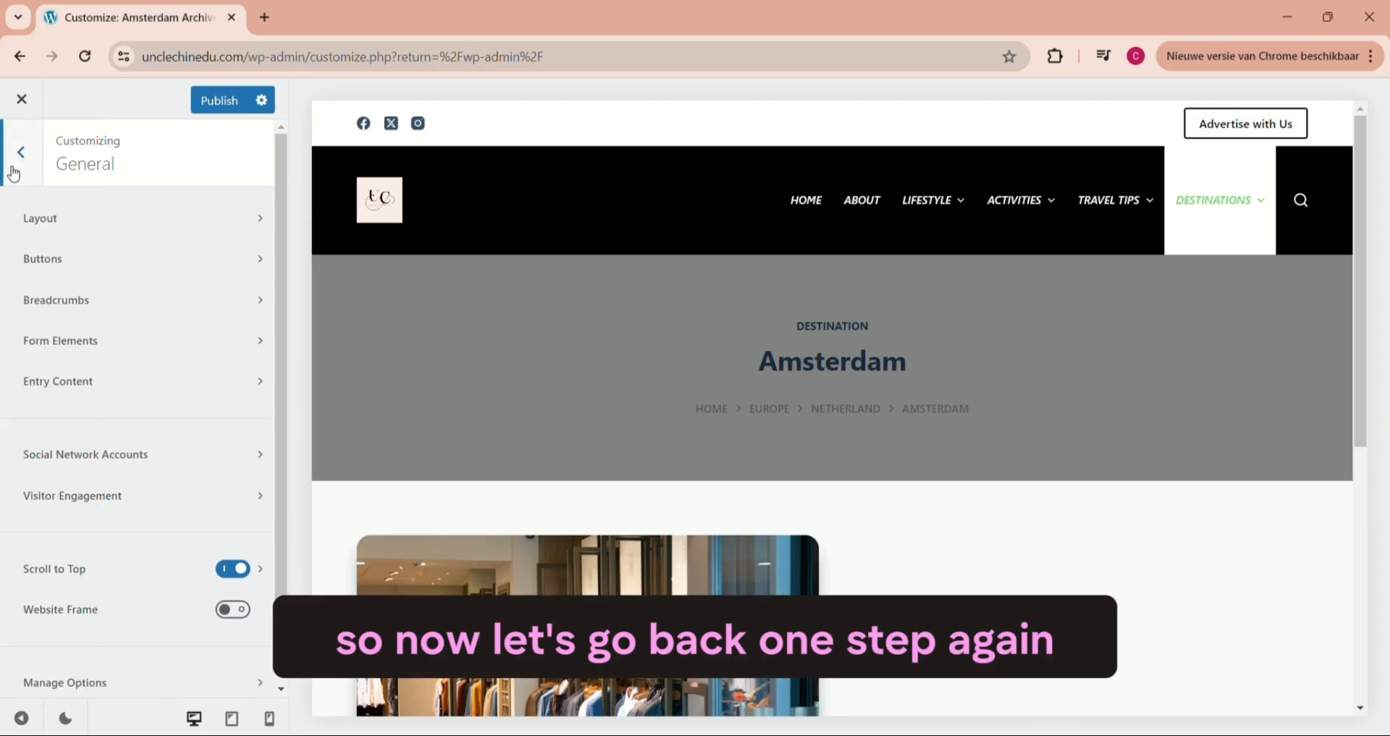
# - Open the Form Elements settings and preview the comment form of the hotel post listed on the Amsterdam page
pyautogui.click(81, 340)
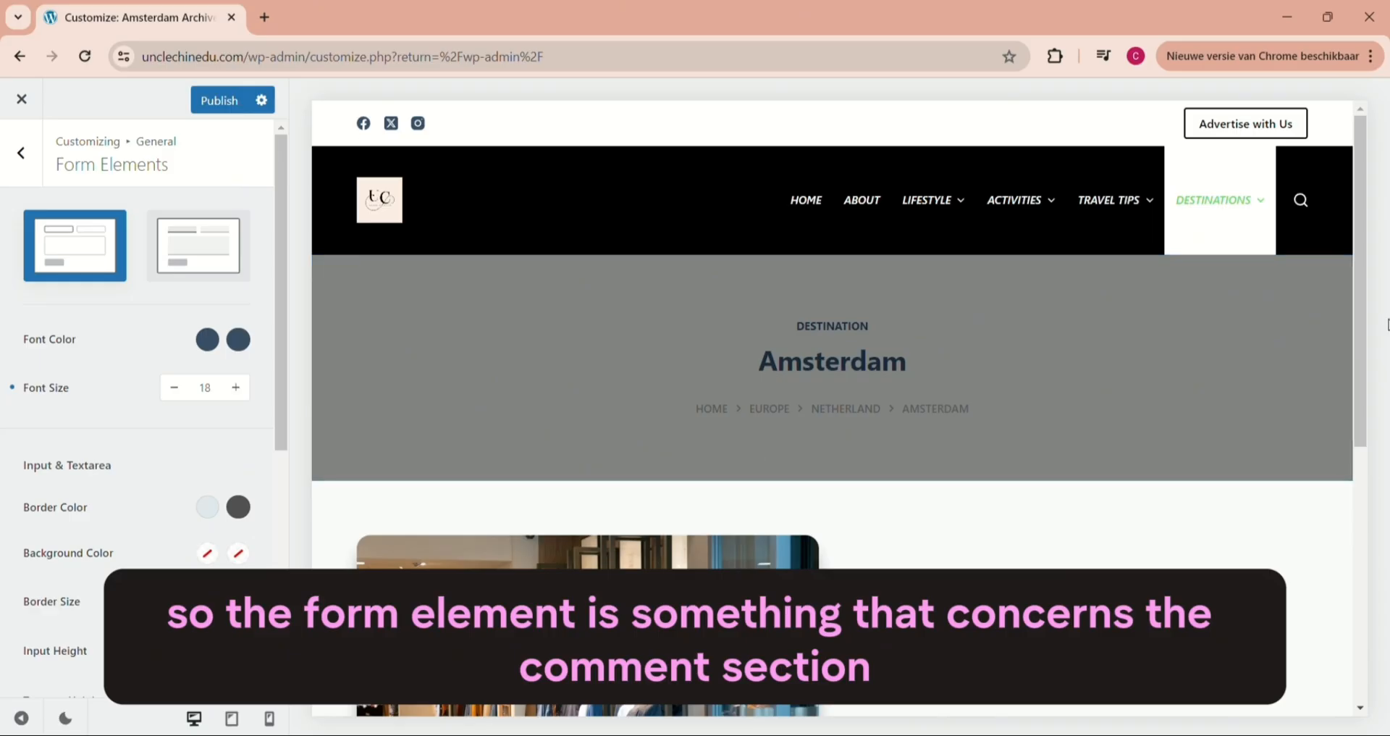
pyautogui.scroll(-5, 1361, 258)
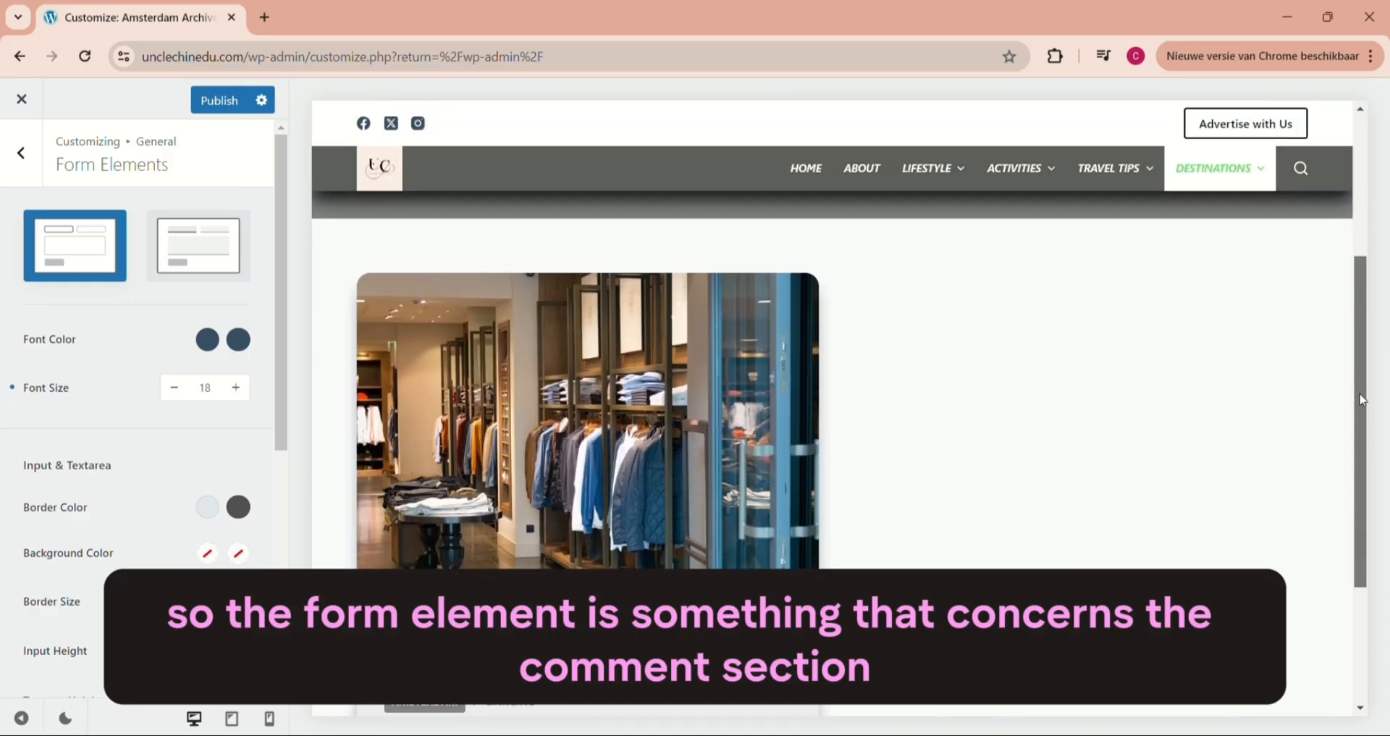
pyautogui.click(584, 473)
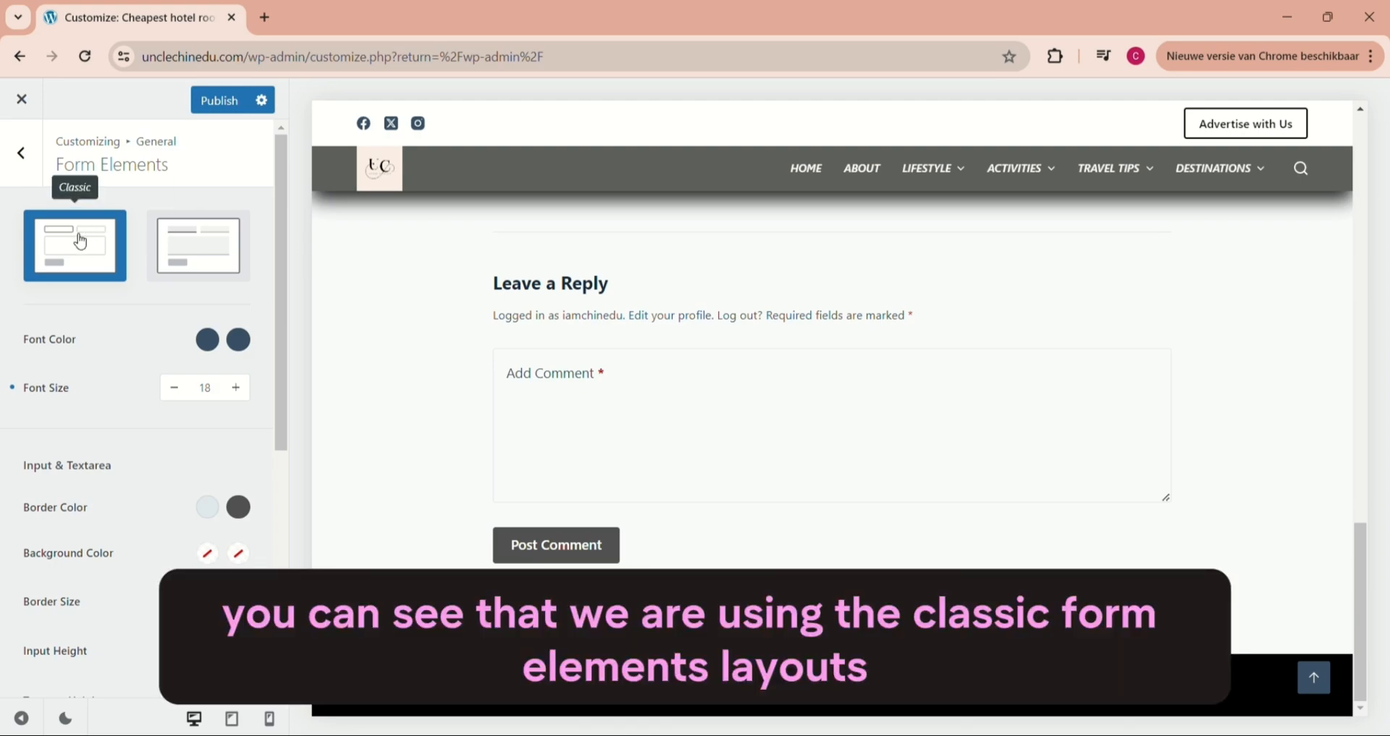
# - Try the Modern form style on the comment form, restore Classic, and return to the General options
pyautogui.click(194, 255)
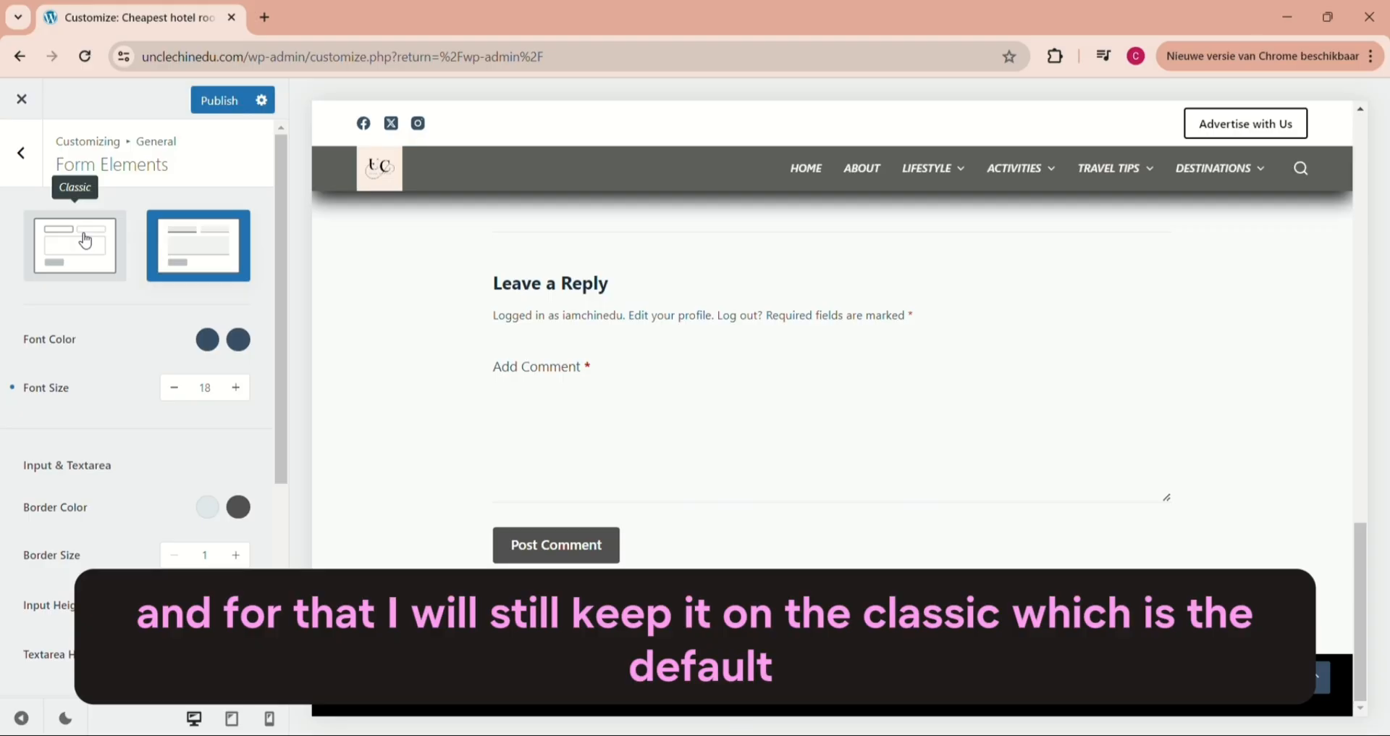
pyautogui.click(85, 242)
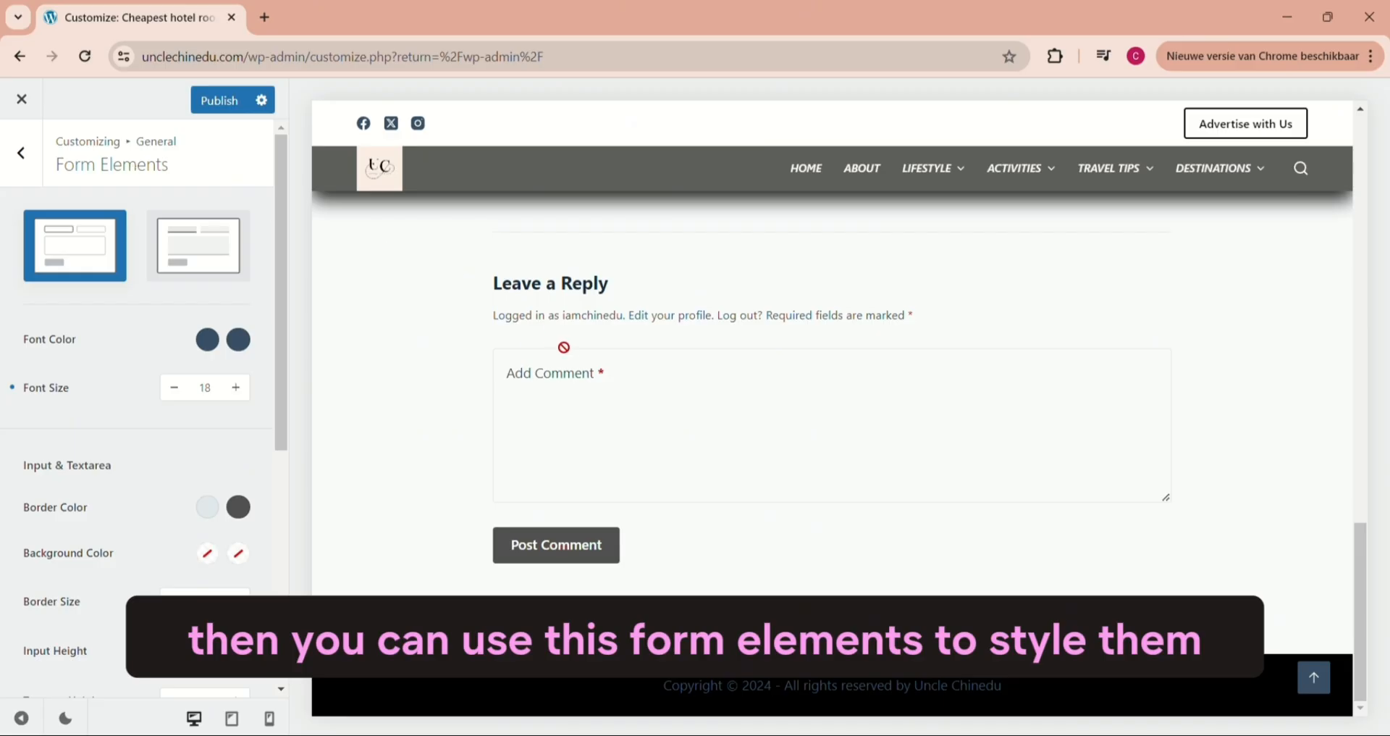
pyautogui.click(21, 153)
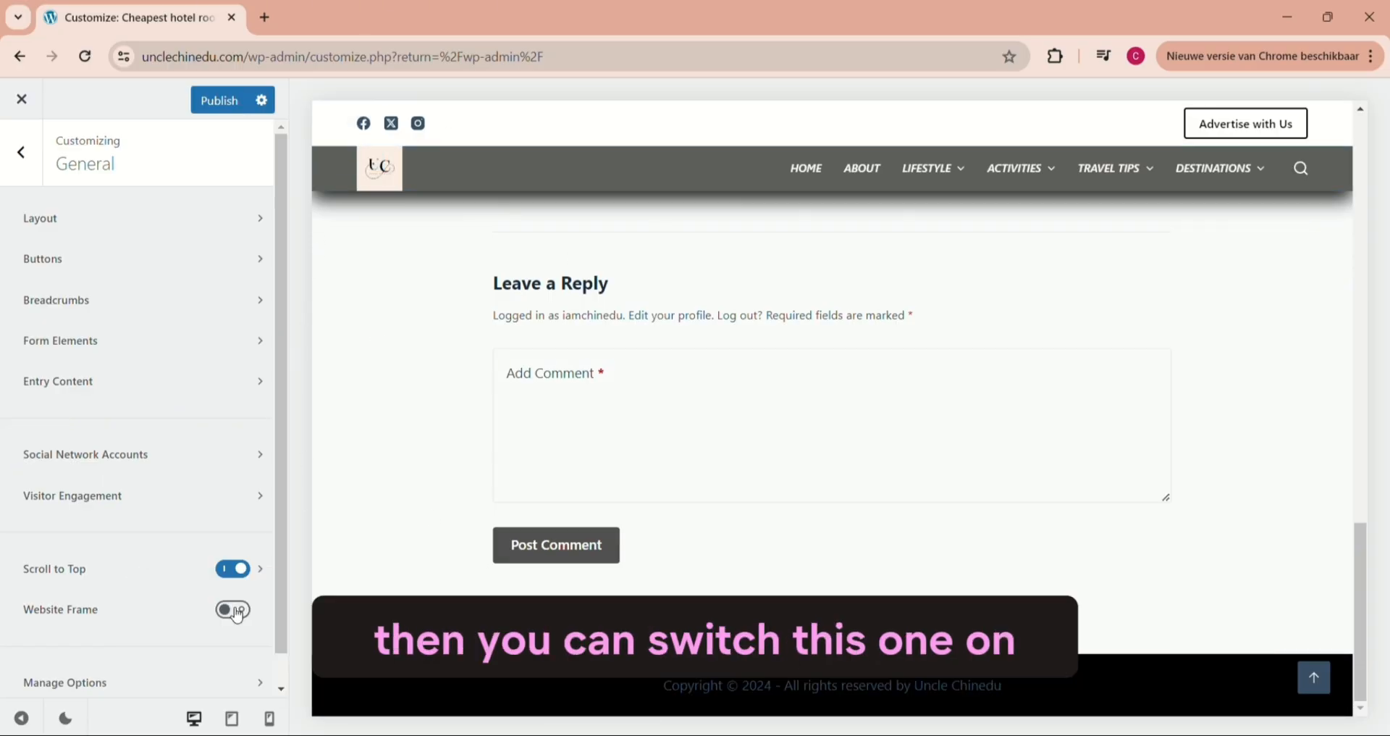
# - Try the website frame around the site, turn it back off, and return to the main customizer options
pyautogui.click(232, 609)
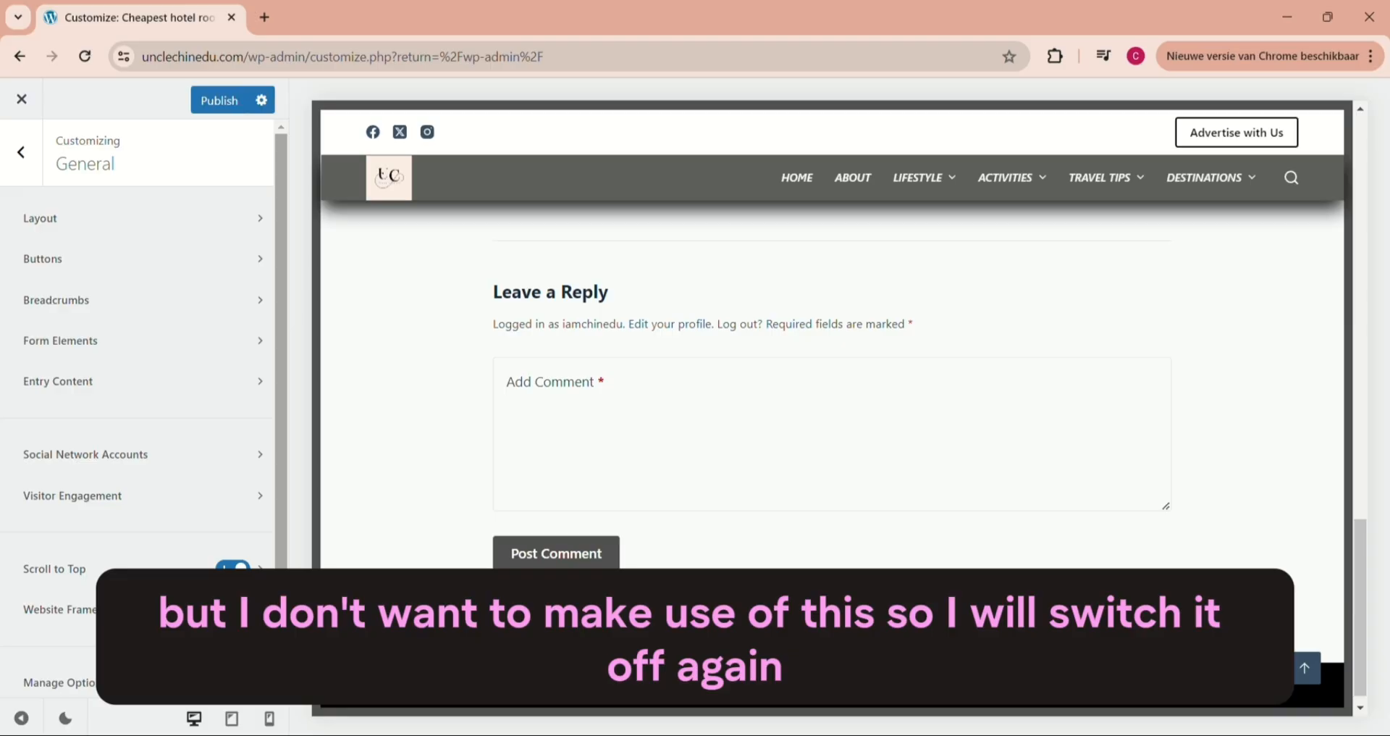
pyautogui.click(232, 609)
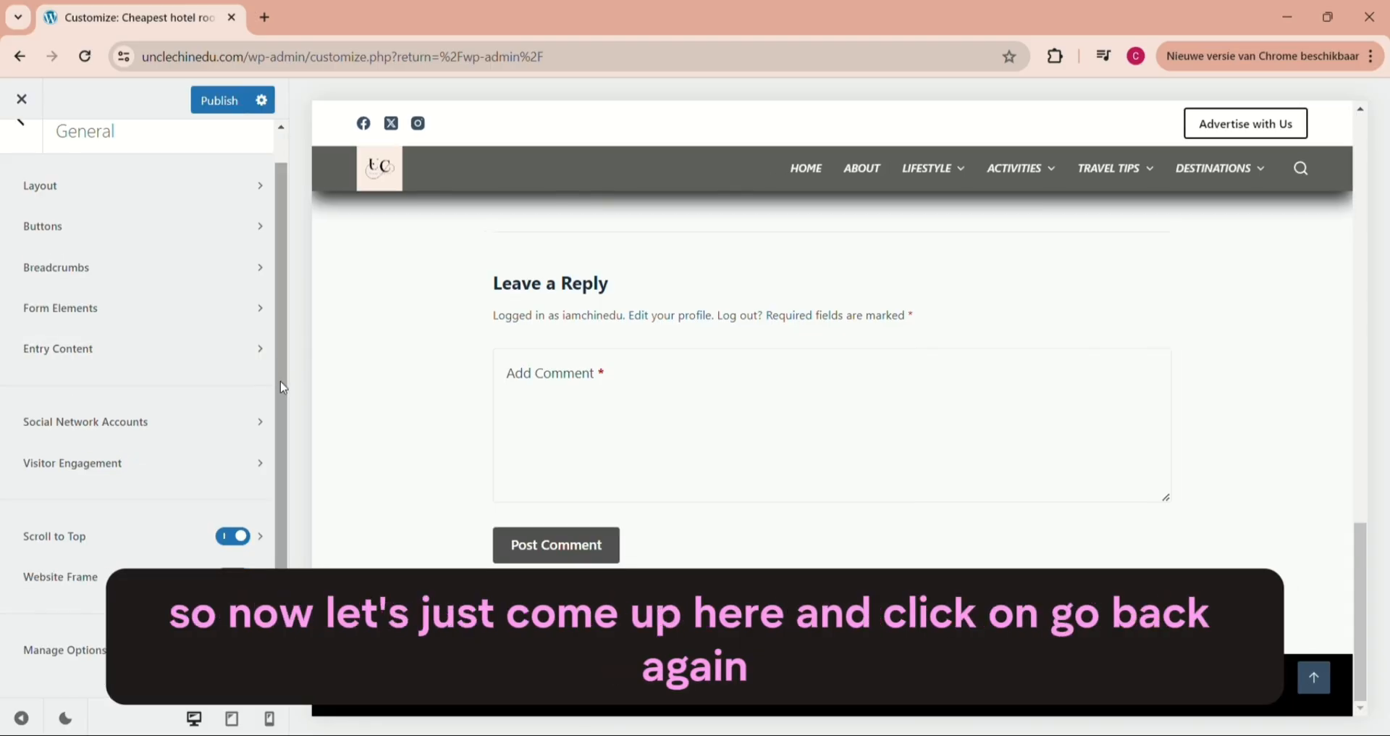
pyautogui.moveTo(280, 383); pyautogui.dragTo(278, 256)
pyautogui.click(21, 152)
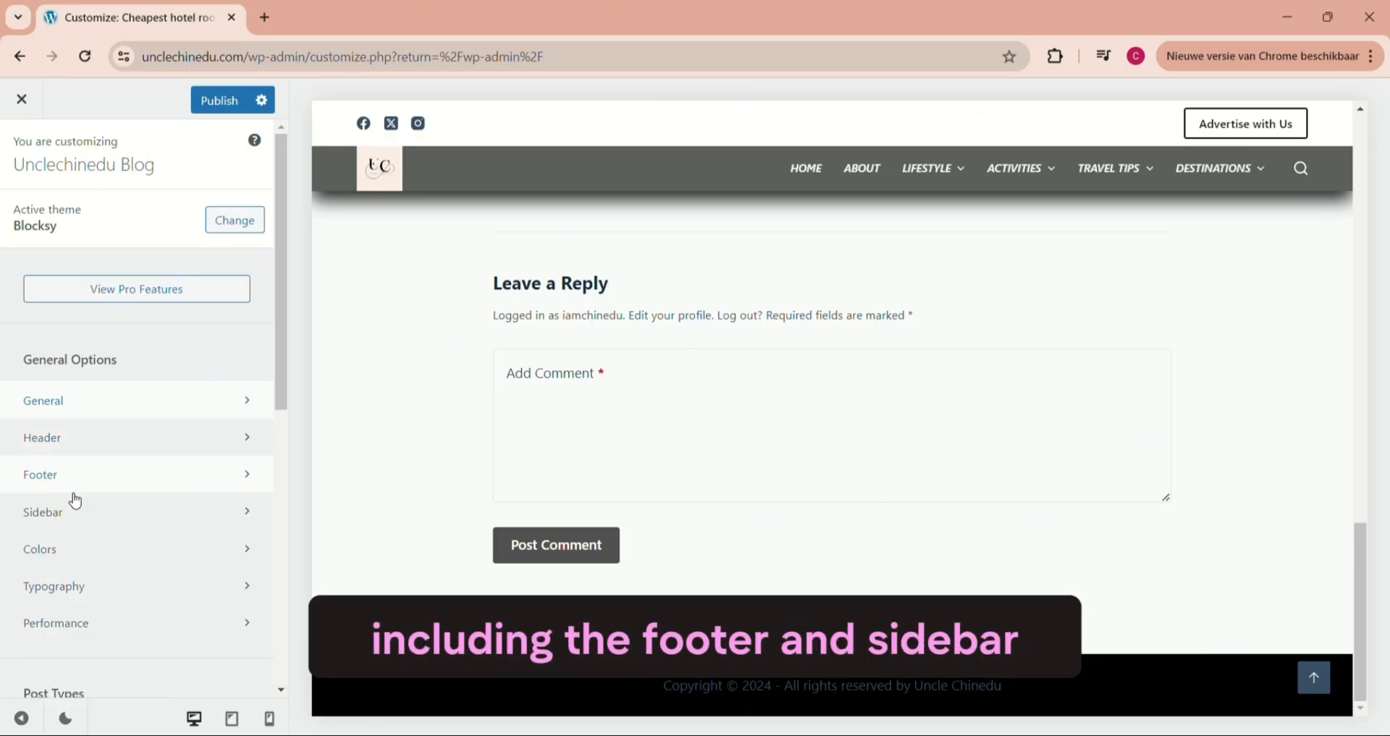
# - Review the global color palette and global colors in the Colors settings
pyautogui.click(64, 551)
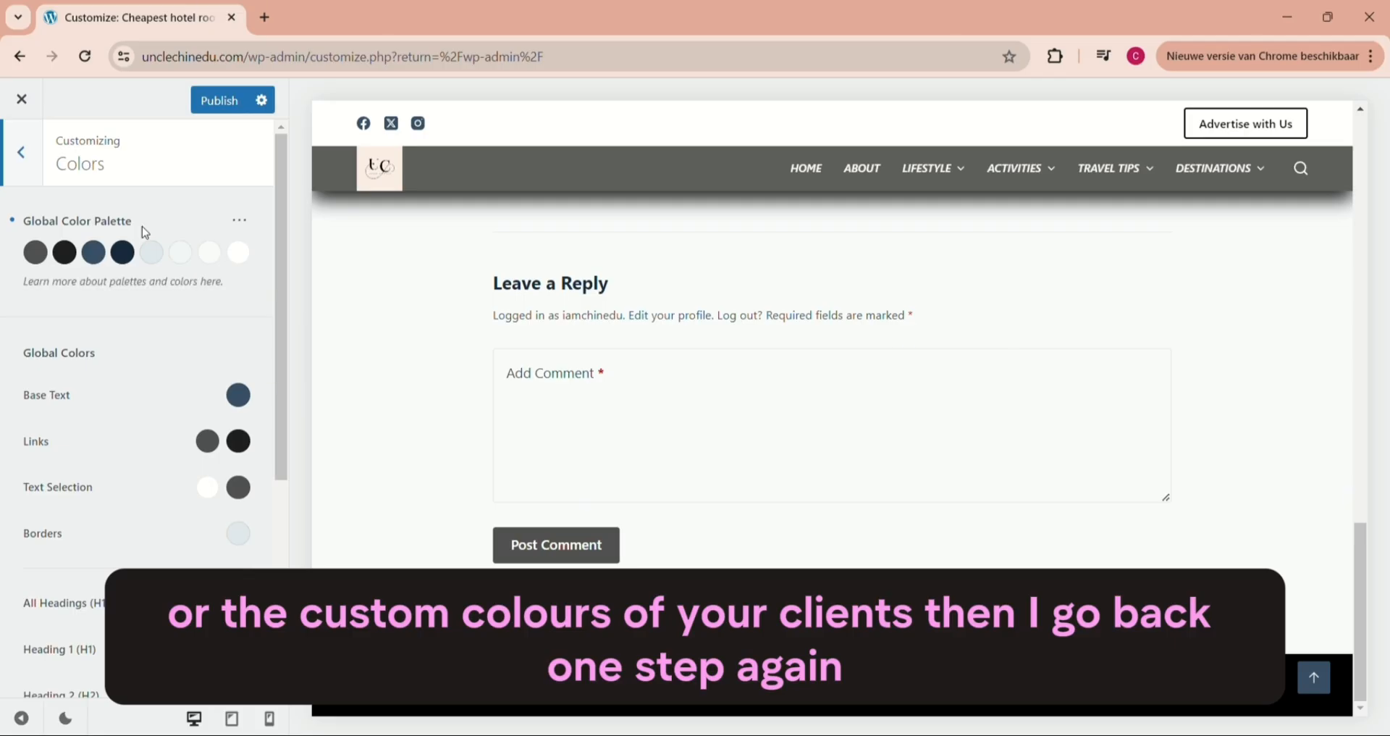
pyautogui.click(22, 159)
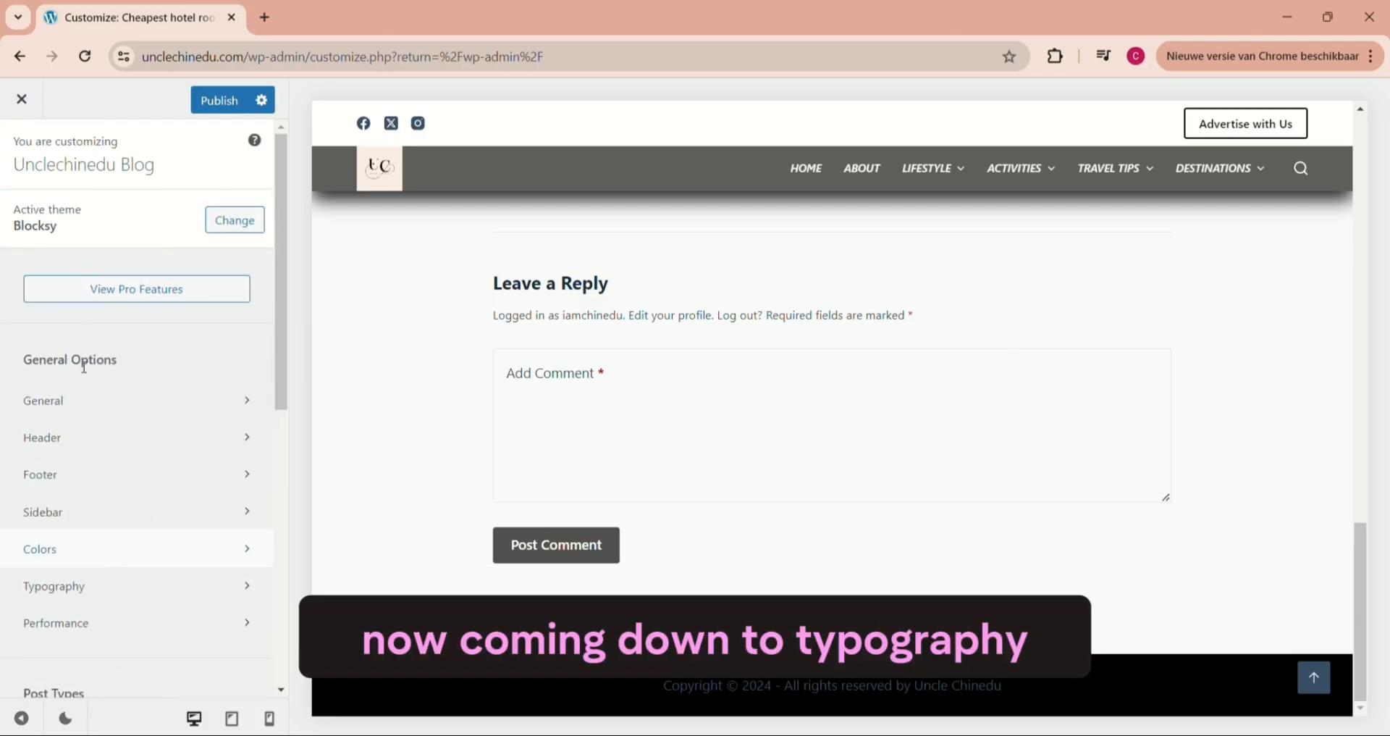
# - Open the Typography settings and preview the Lifestyle article "5 best Hostel Hotel Rooms to louge in Europe"
pyautogui.click(72, 590)
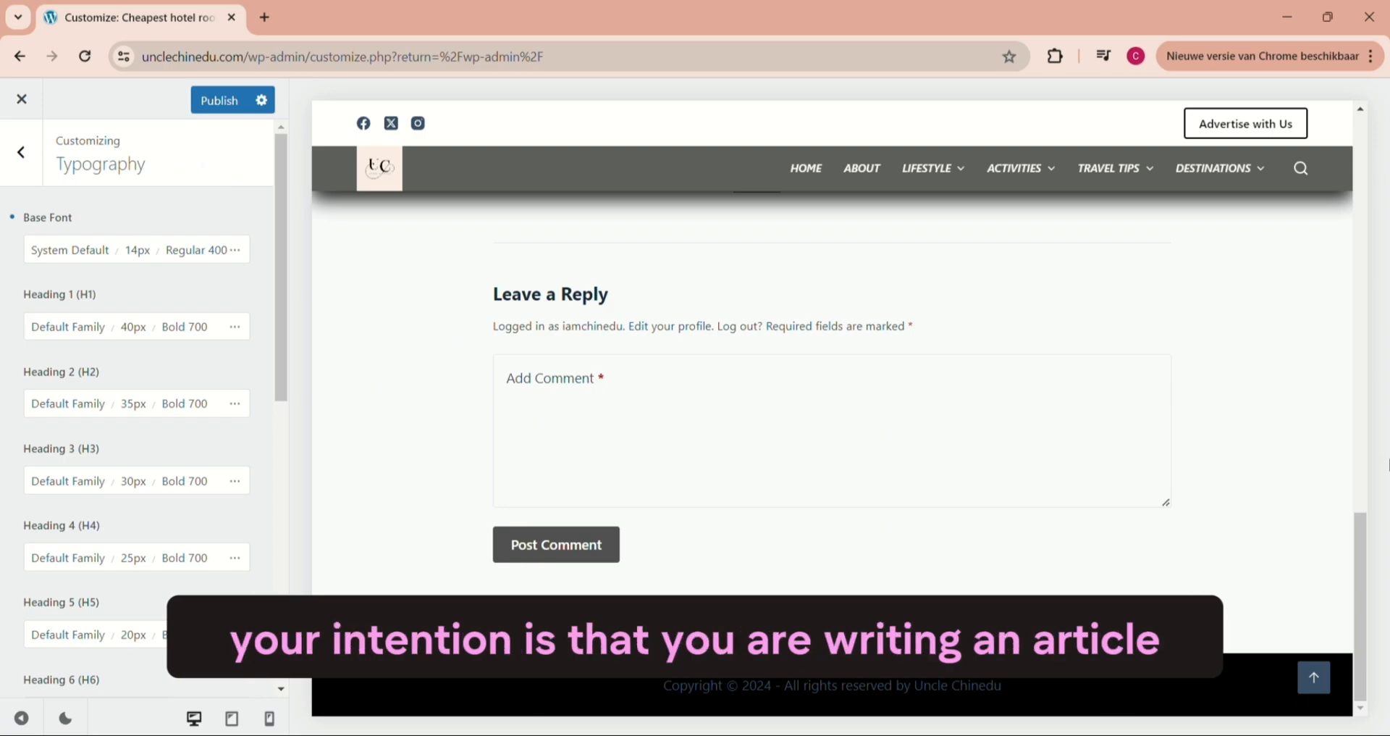
pyautogui.moveTo(1356, 550); pyautogui.dragTo(1379, 461)
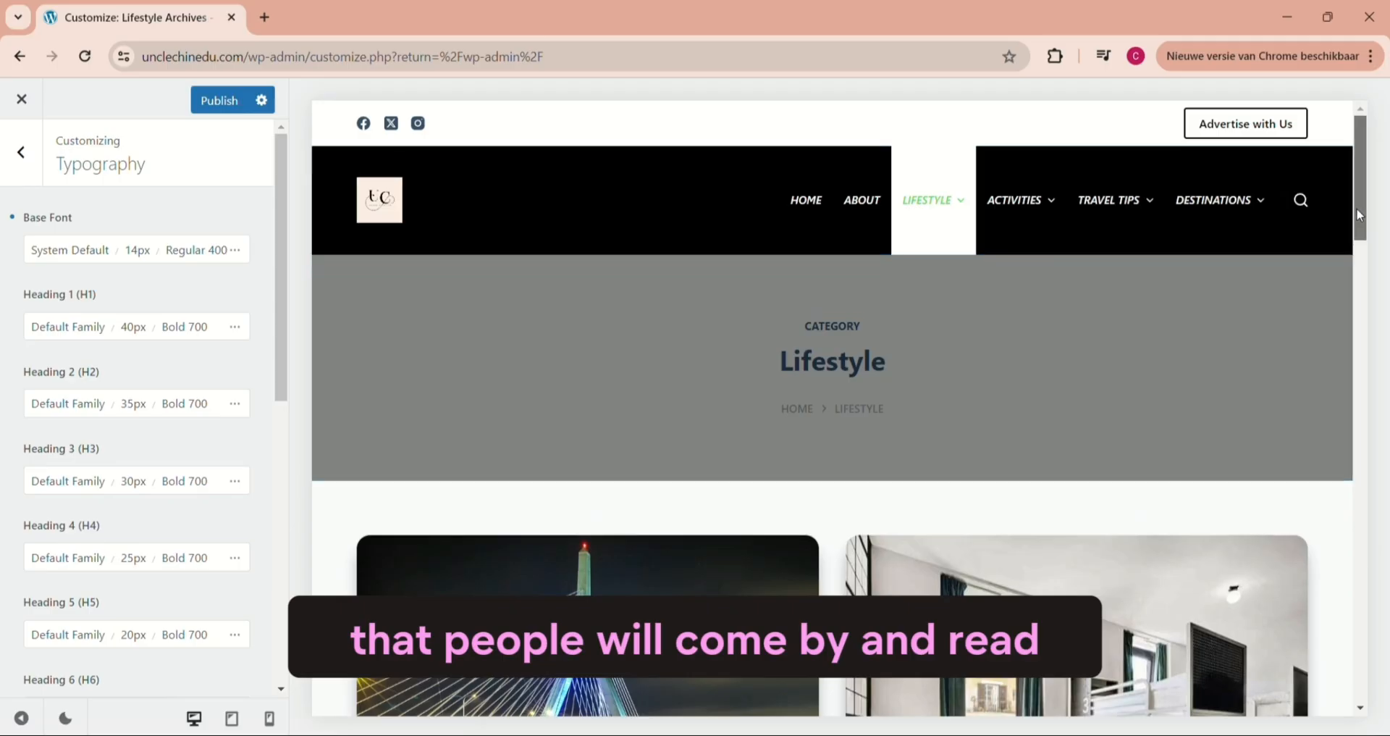
pyautogui.scroll(-5, 1368, 298)
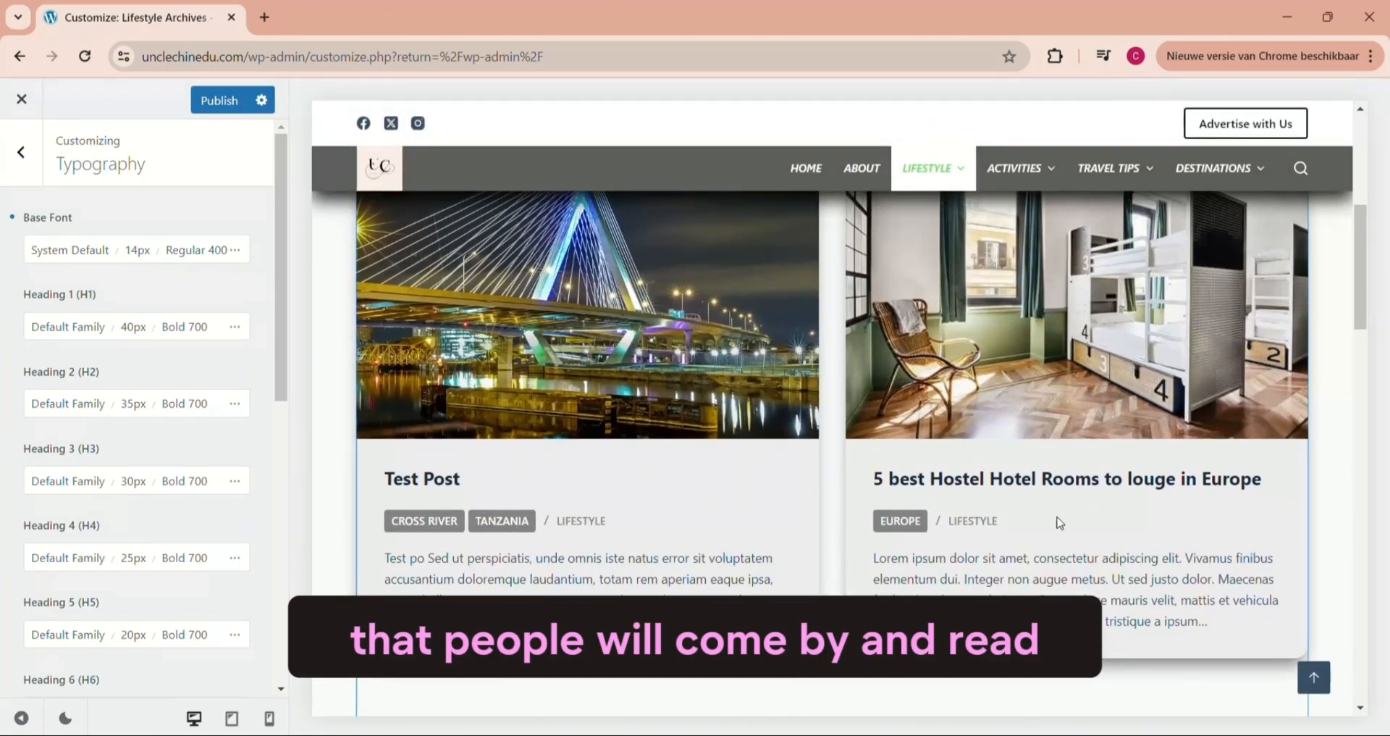
pyautogui.click(1046, 479)
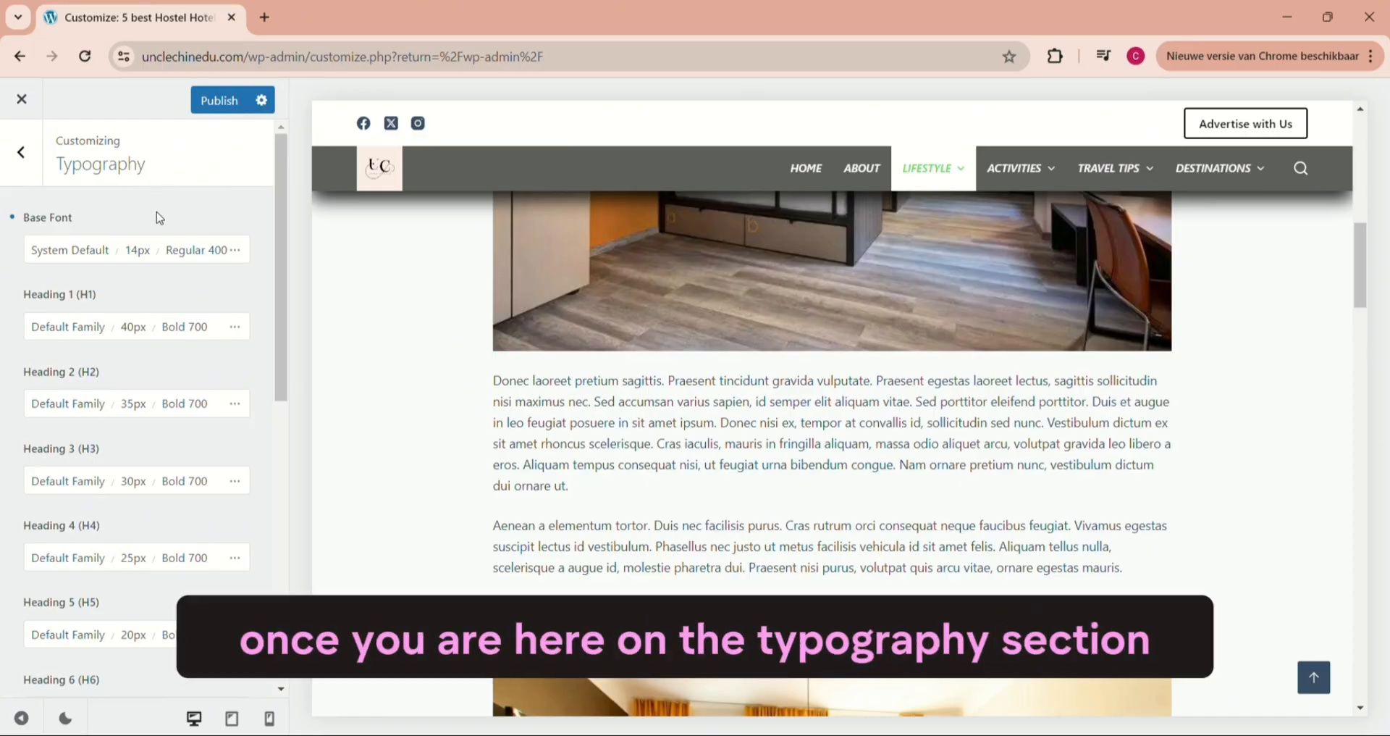
# - Set the Base Font size to 18 px in the Typography settings and return to the main customizer options
pyautogui.click(137, 254)
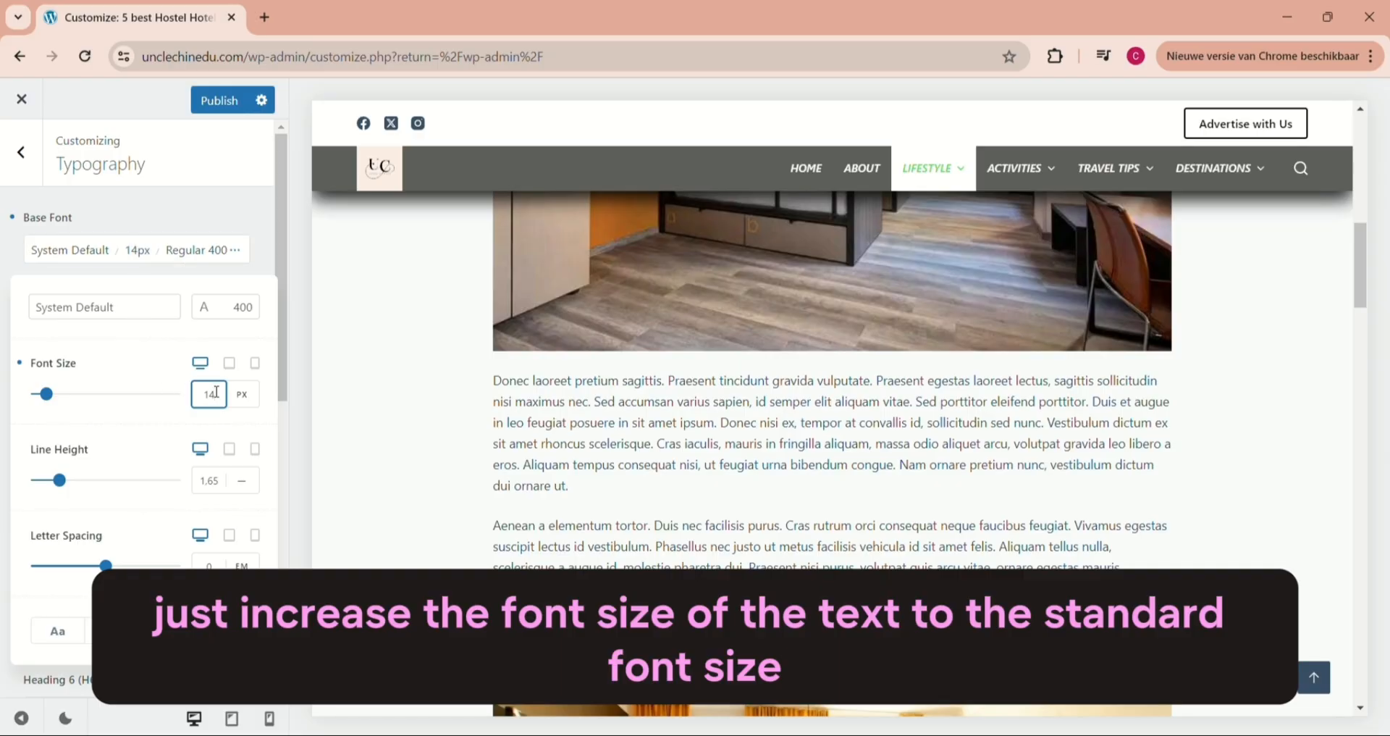
pyautogui.press('BackSpace')
pyautogui.write('8')
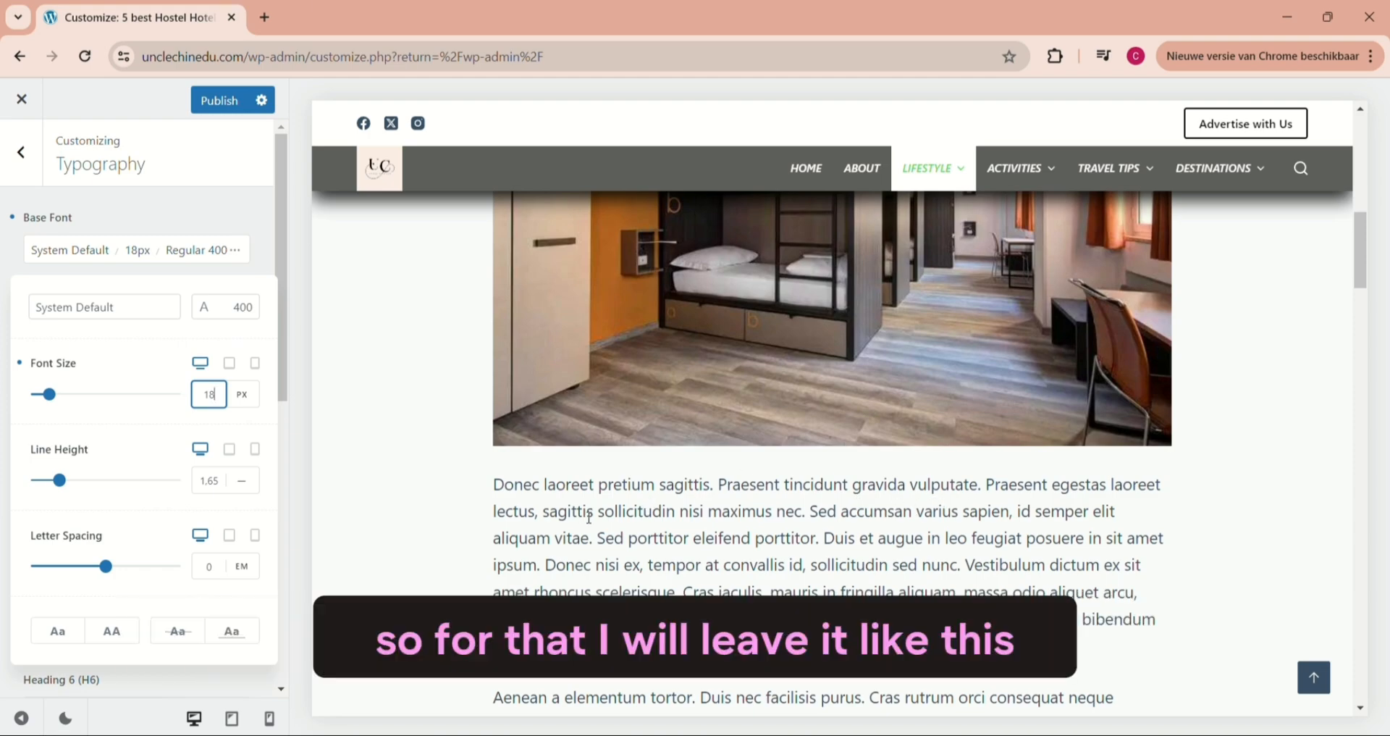
pyautogui.click(279, 206)
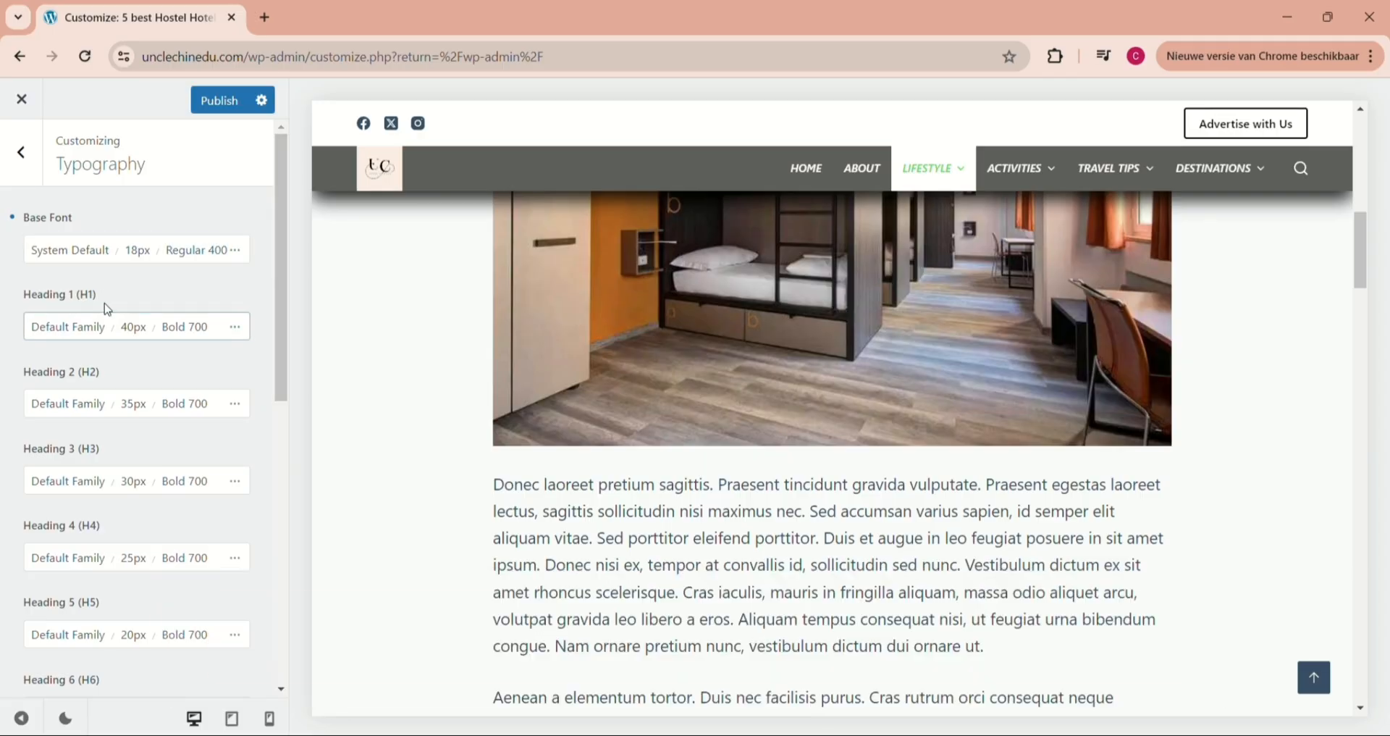
pyautogui.moveTo(282, 223)
pyautogui.mouseDown()
pyautogui.moveTo(304, 341)
pyautogui.moveTo(284, 199)
pyautogui.mouseUp()
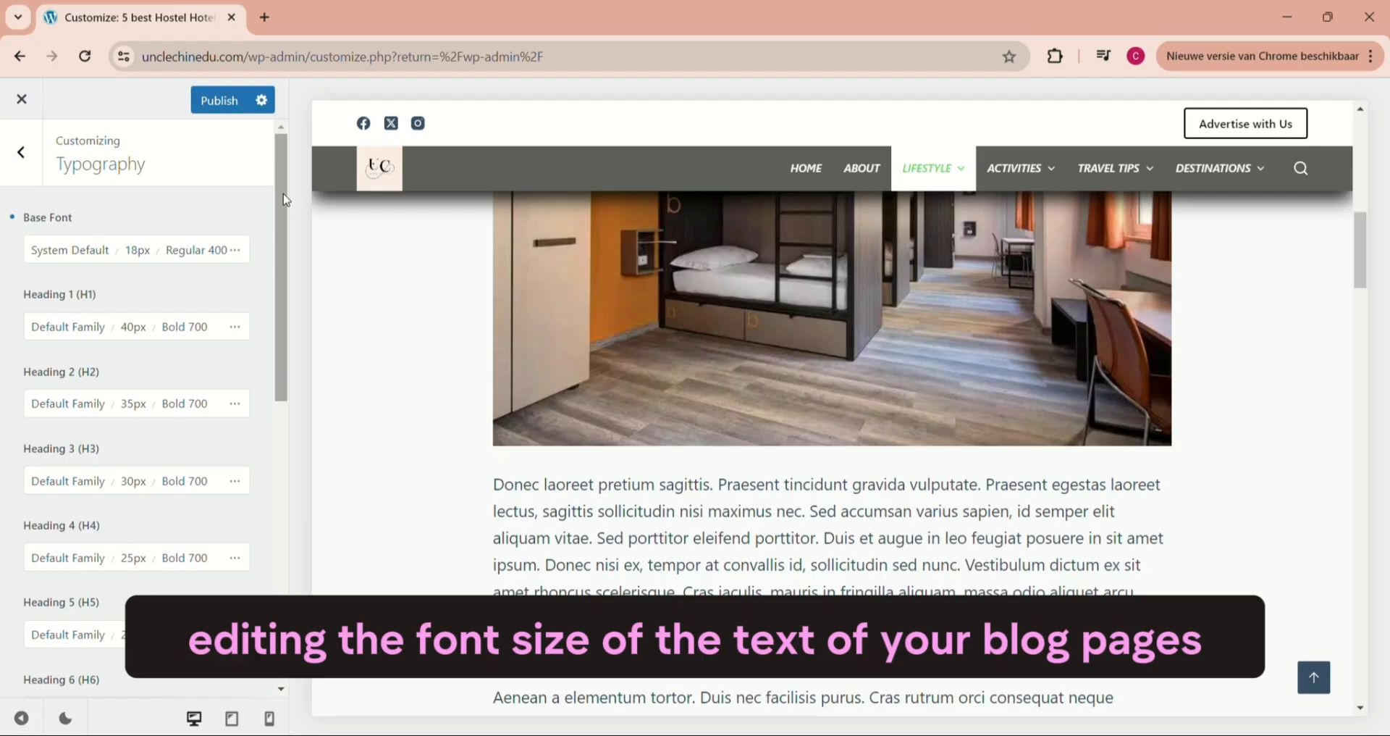
pyautogui.click(22, 154)
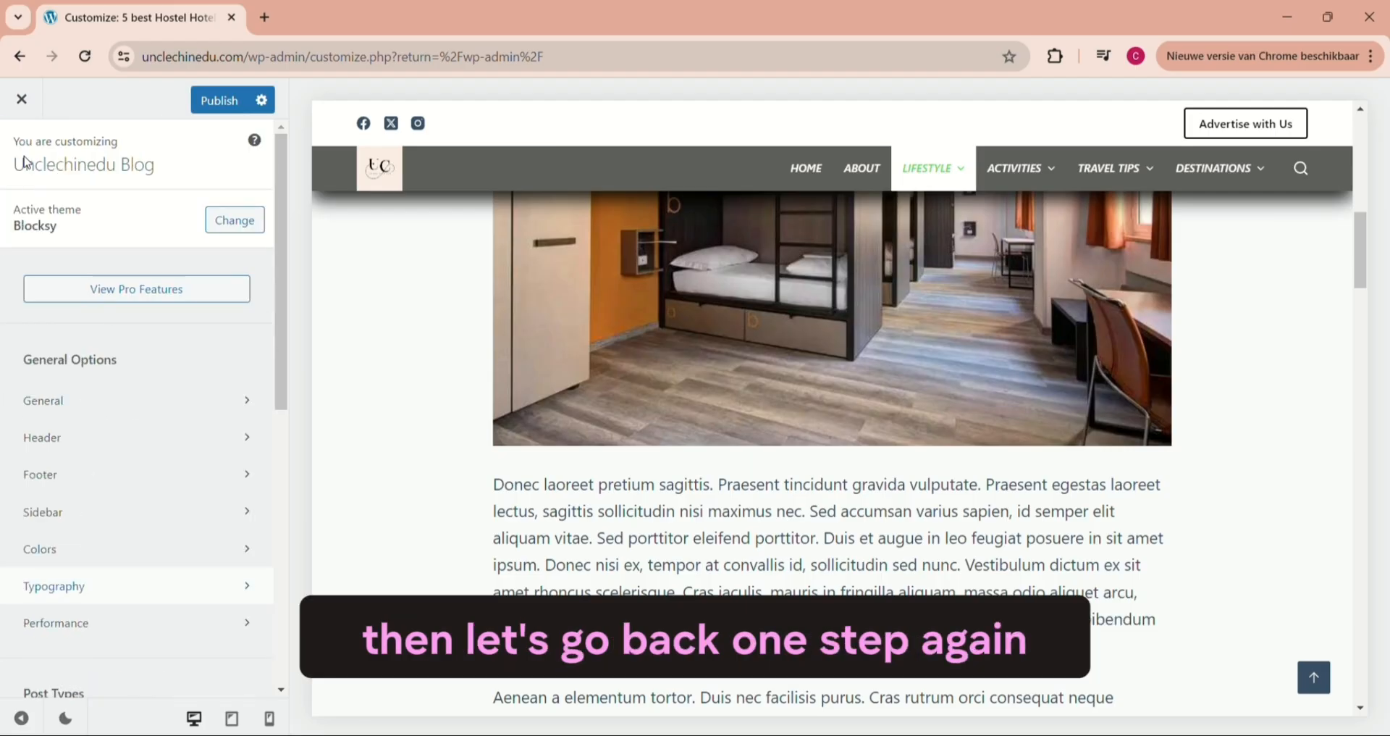
# - Review the Performance settings, including dynamic CSS output and lazy loading, and return to the main options
pyautogui.scroll(-3, 65, 217)
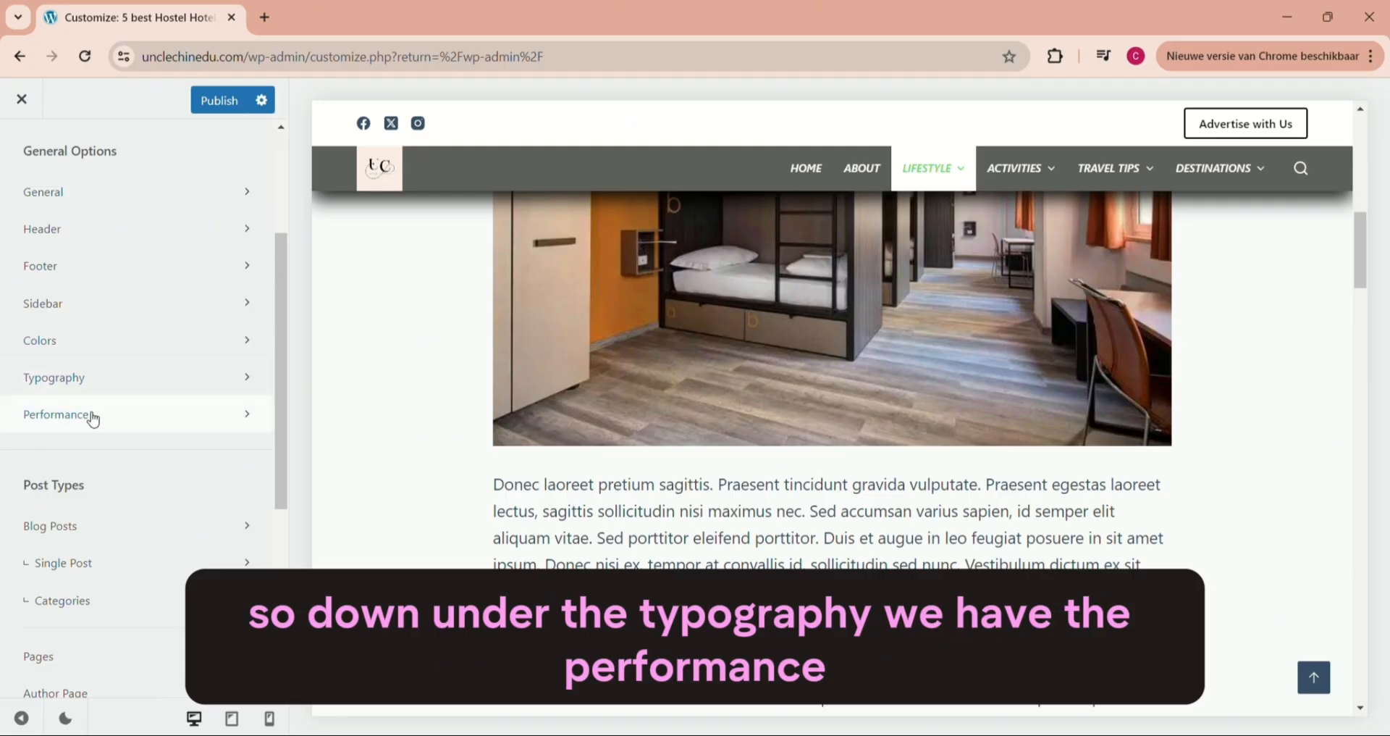
pyautogui.click(64, 415)
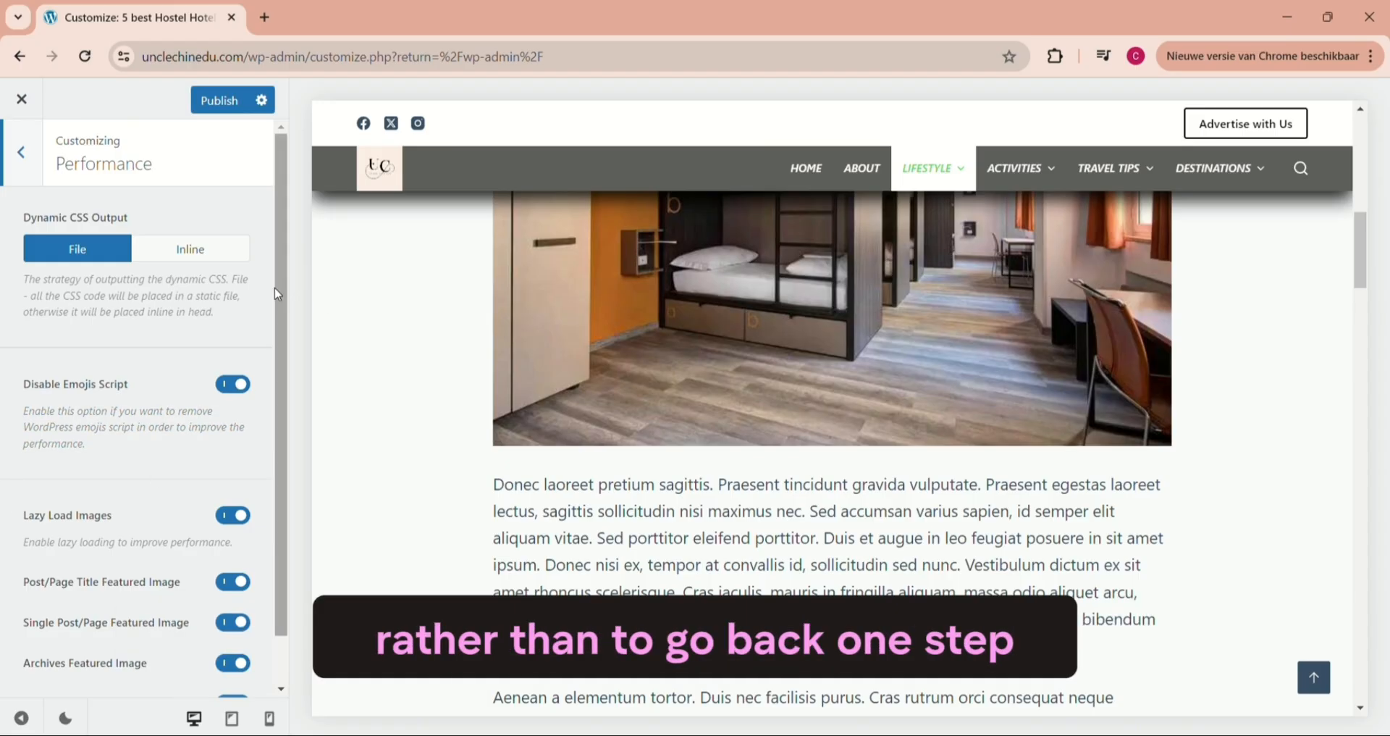
pyautogui.click(24, 158)
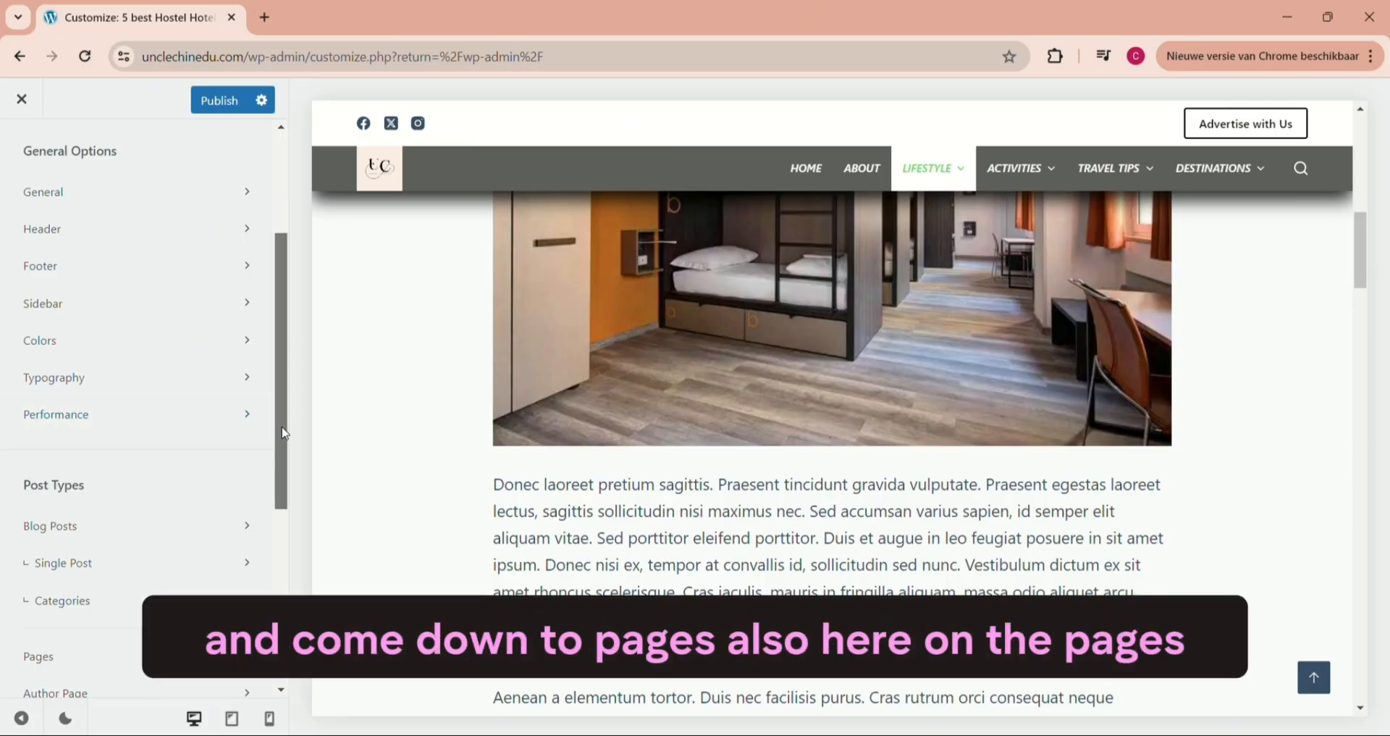
# - Review the page title and page structure options in the Pages settings, and return to the main options
pyautogui.moveTo(284, 433); pyautogui.dragTo(303, 555)
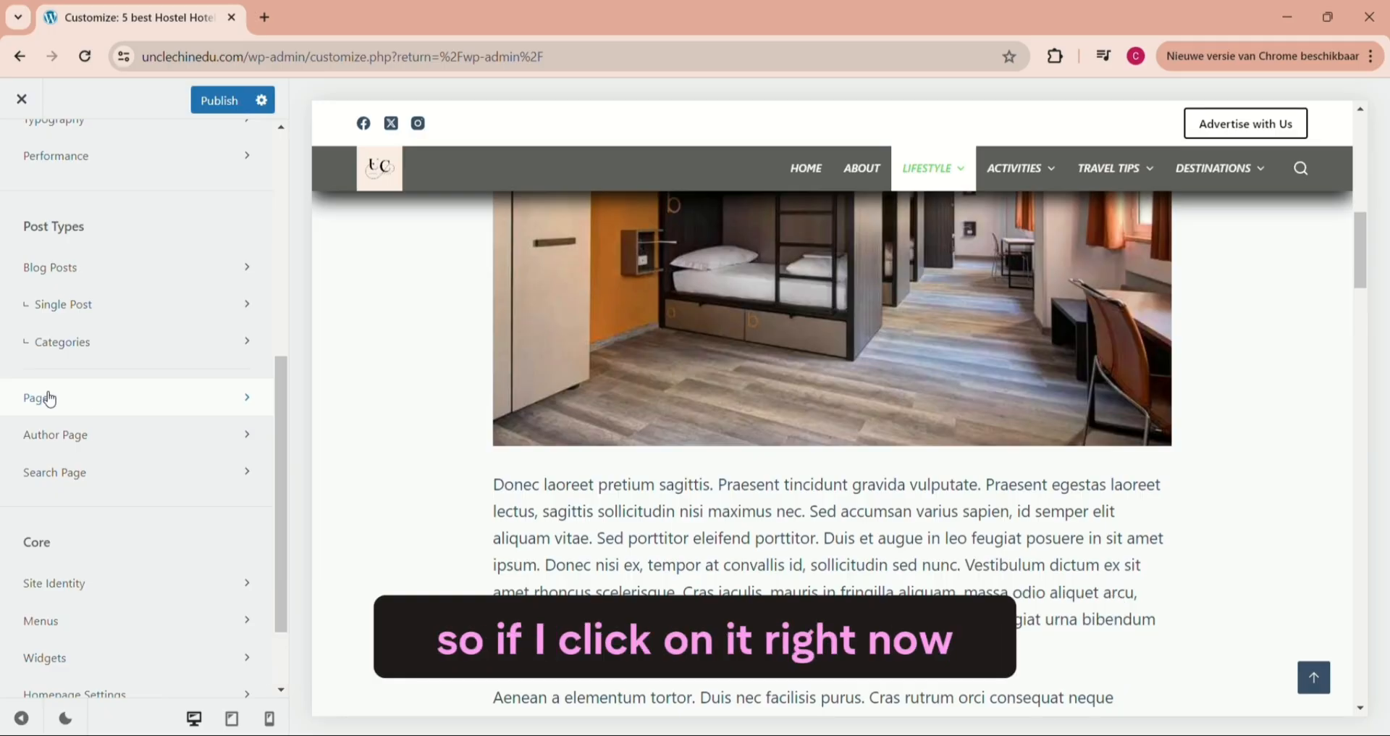
pyautogui.click(49, 399)
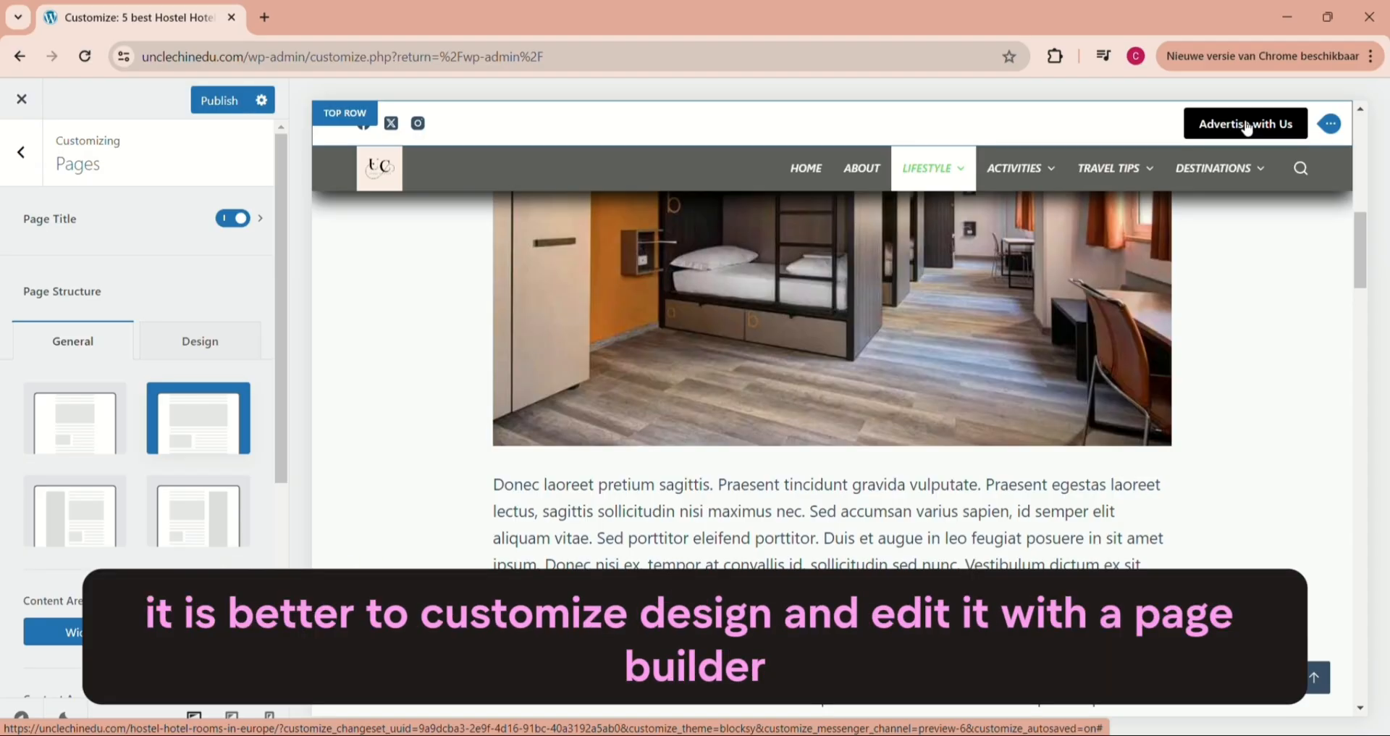
pyautogui.click(14, 151)
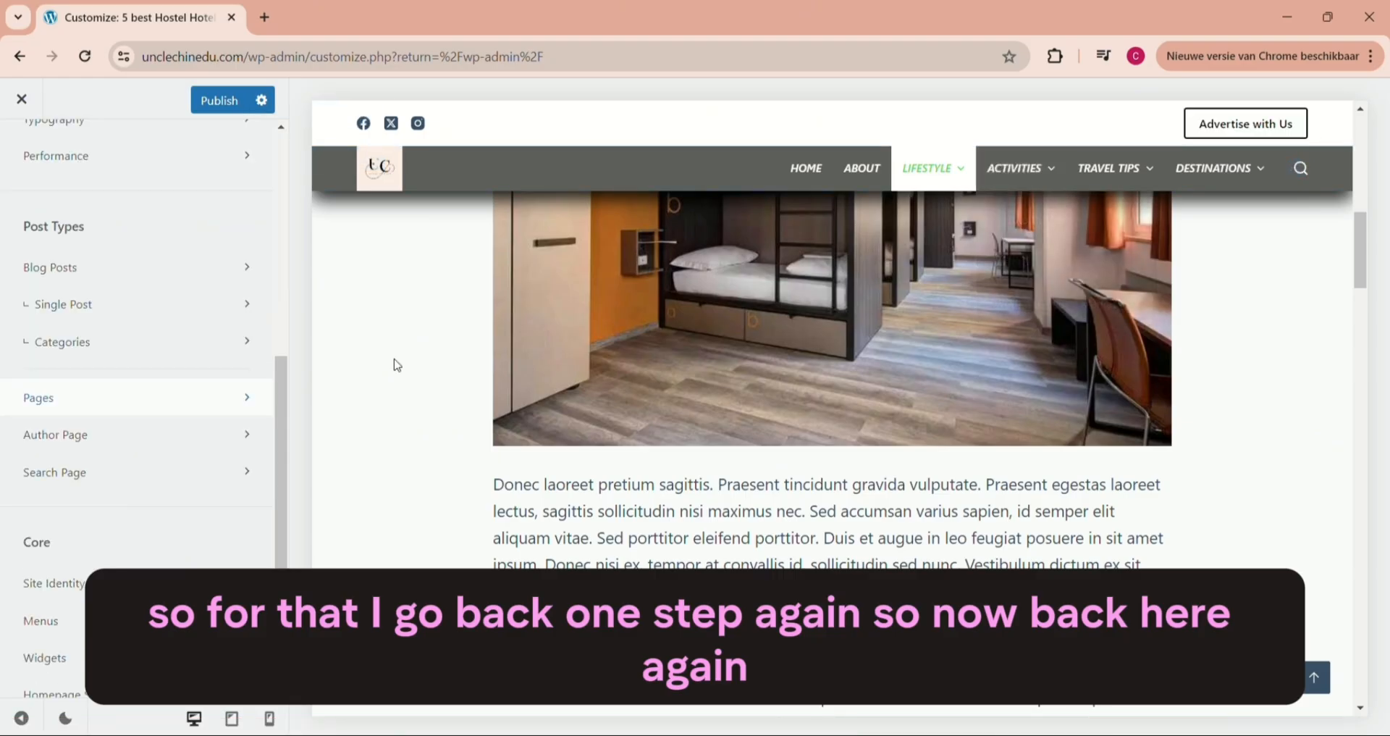
# - Review the site title, tagline and site icon in the Site Identity settings, and return to the main options
pyautogui.scroll(-3, 282, 460)
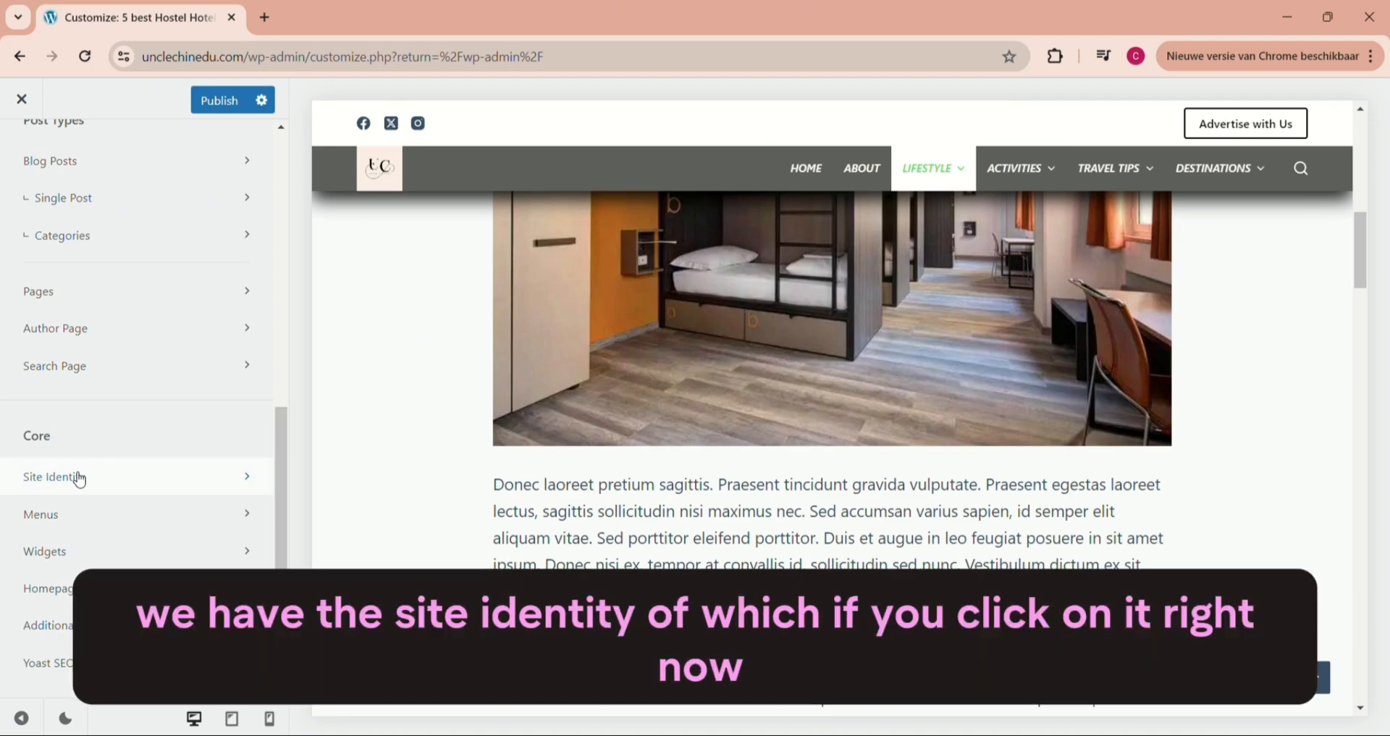
pyautogui.click(77, 477)
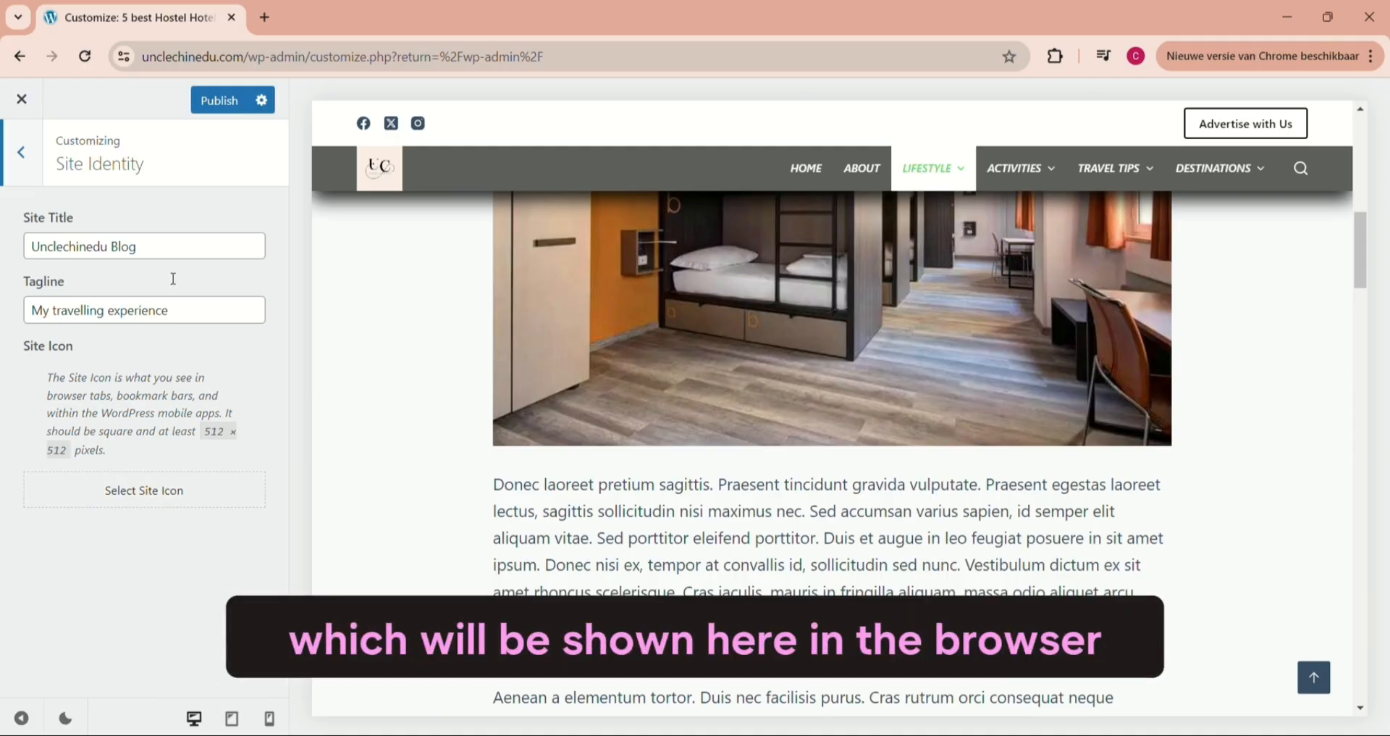
pyautogui.click(22, 153)
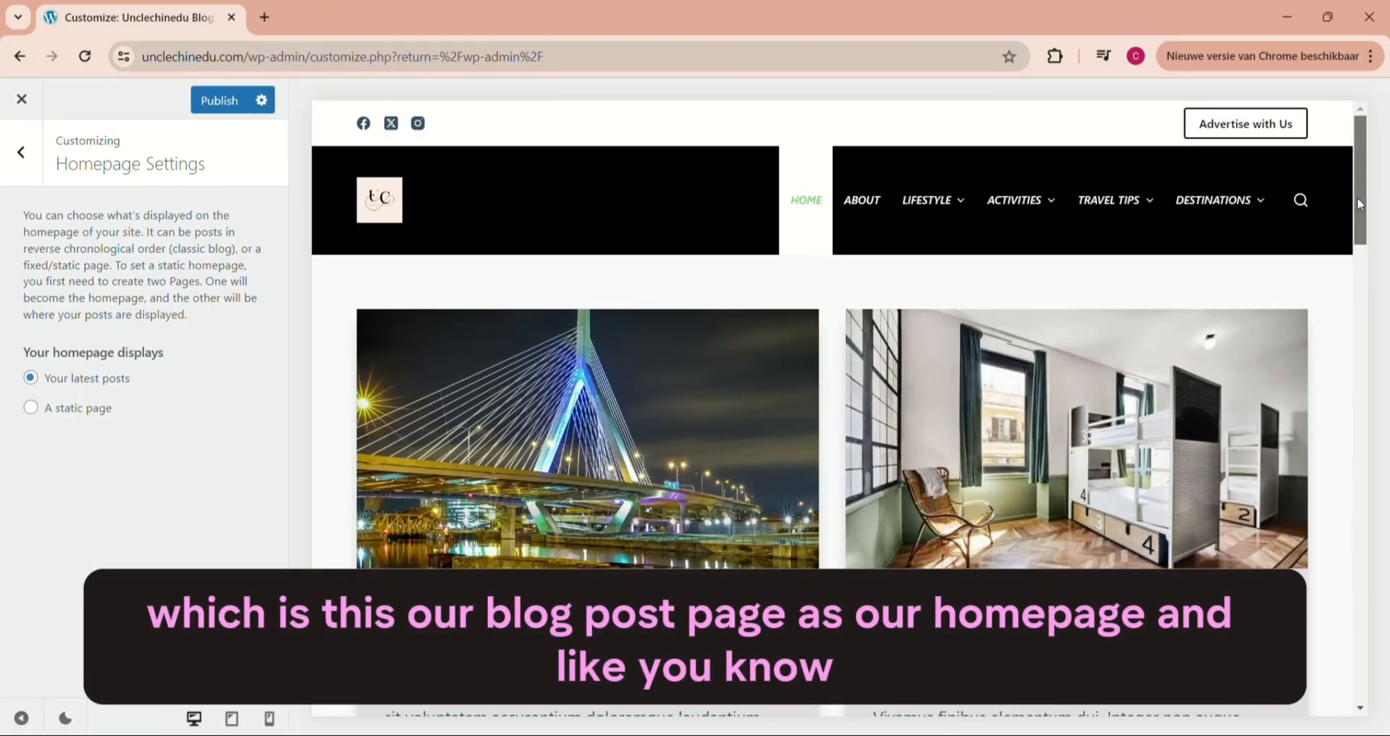
# - Try a static page as the homepage display, restore "Your latest posts", and return to the main options
pyautogui.scroll(-10, 1360, 205)
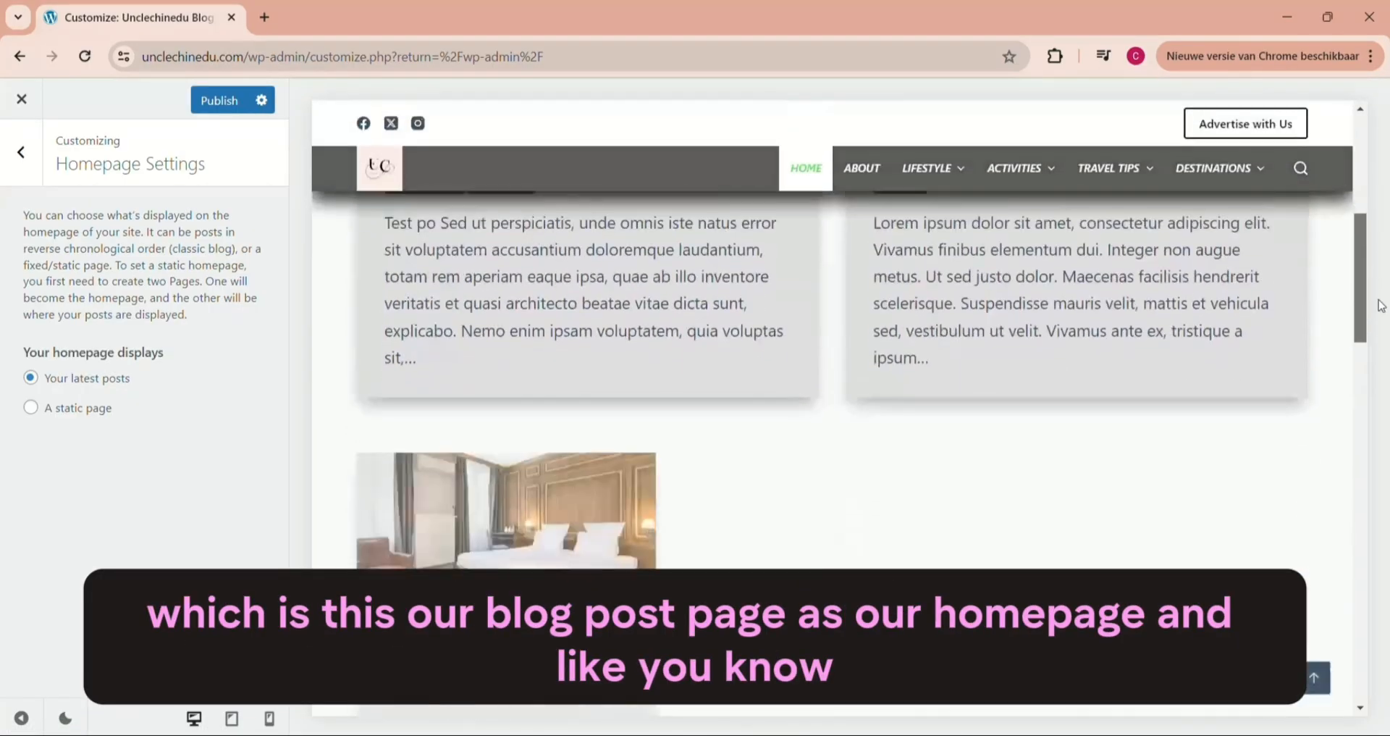
pyautogui.scroll(9, 1361, 205)
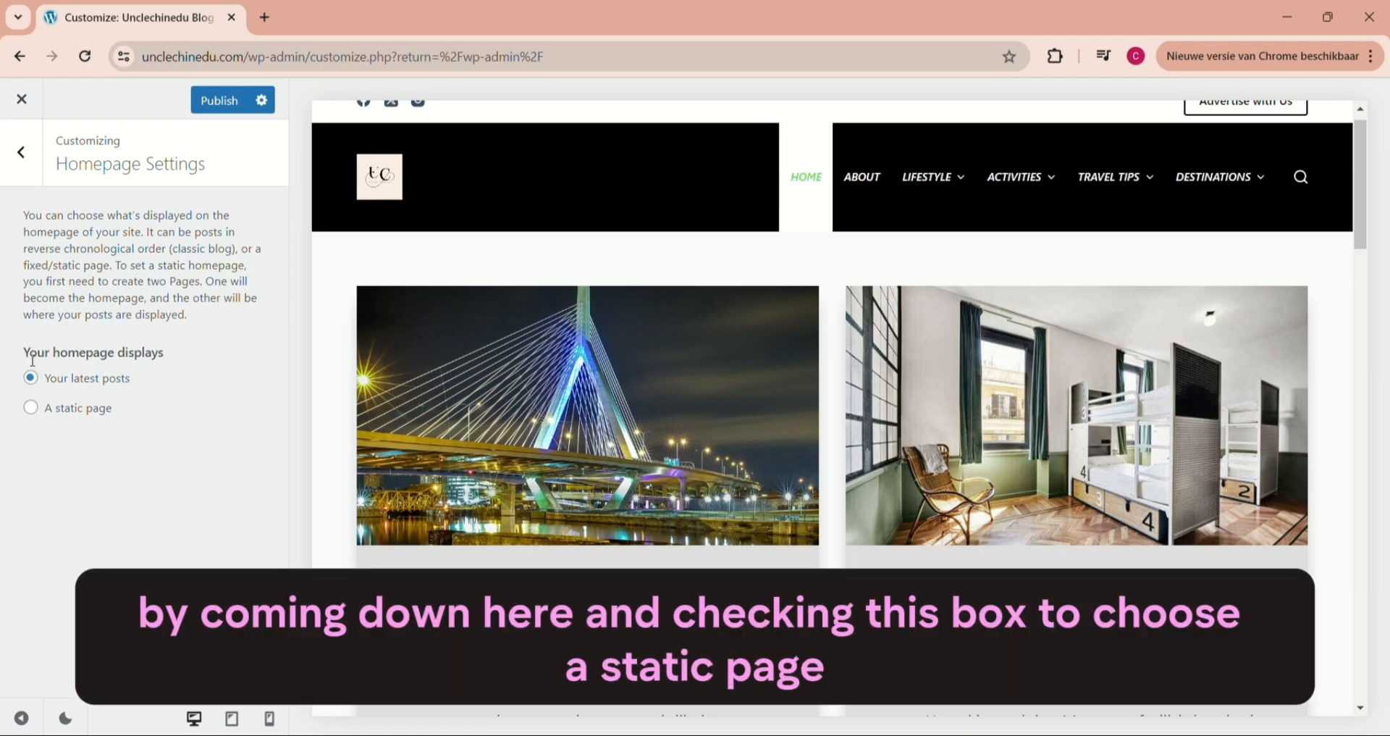
pyautogui.click(30, 412)
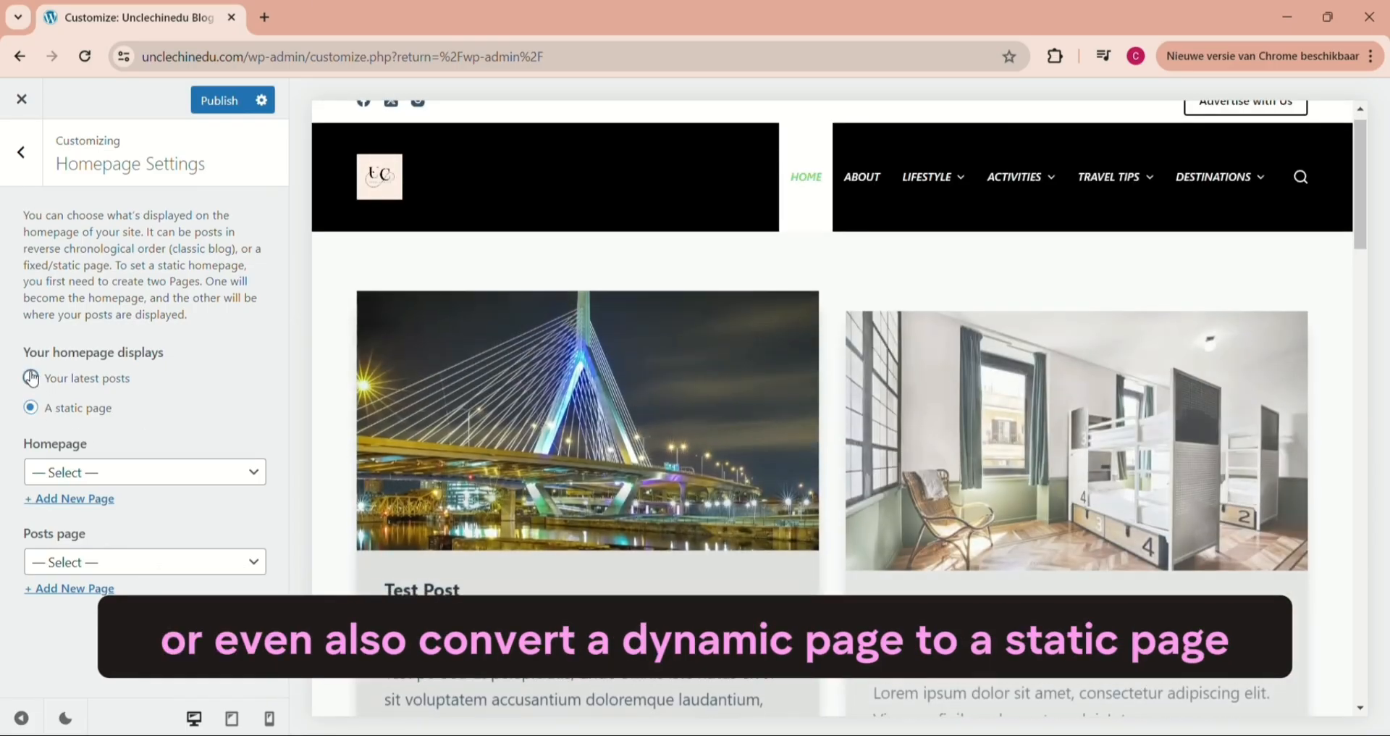
pyautogui.click(31, 377)
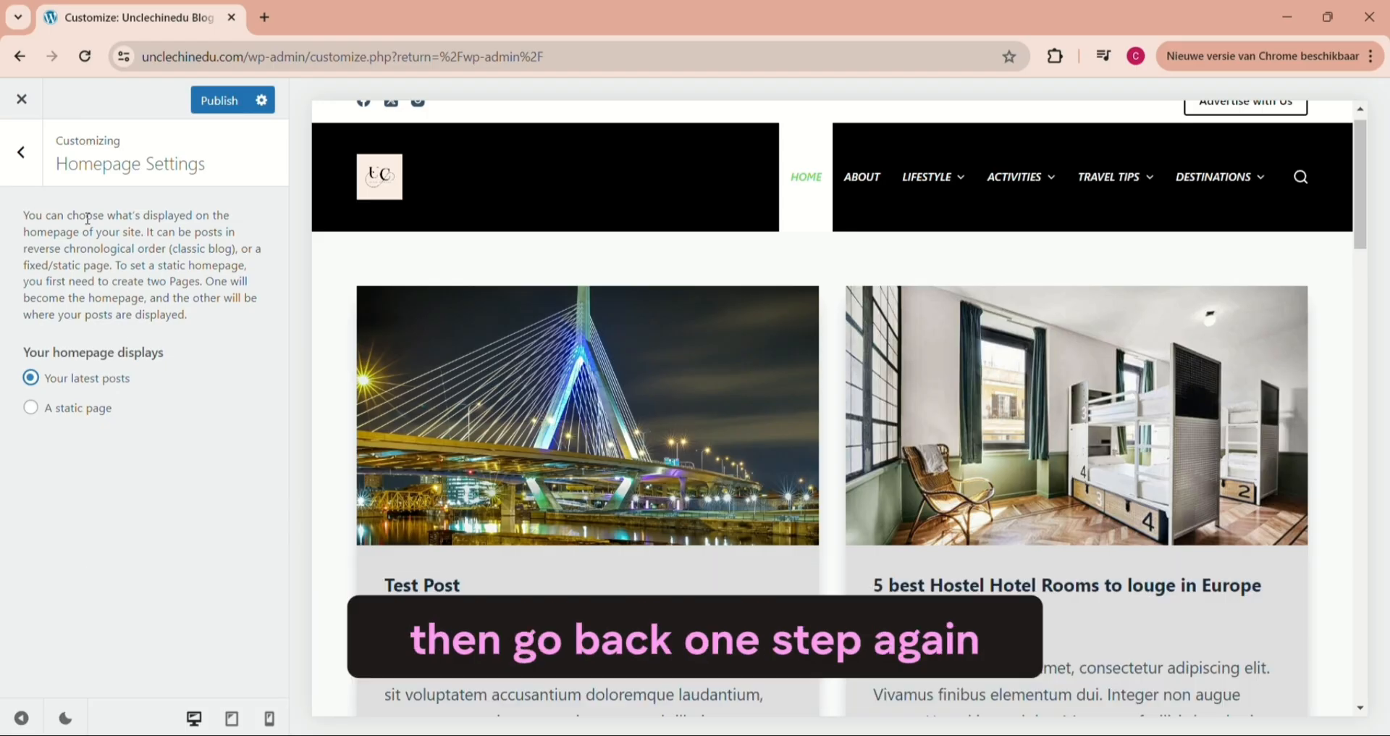
pyautogui.click(21, 152)
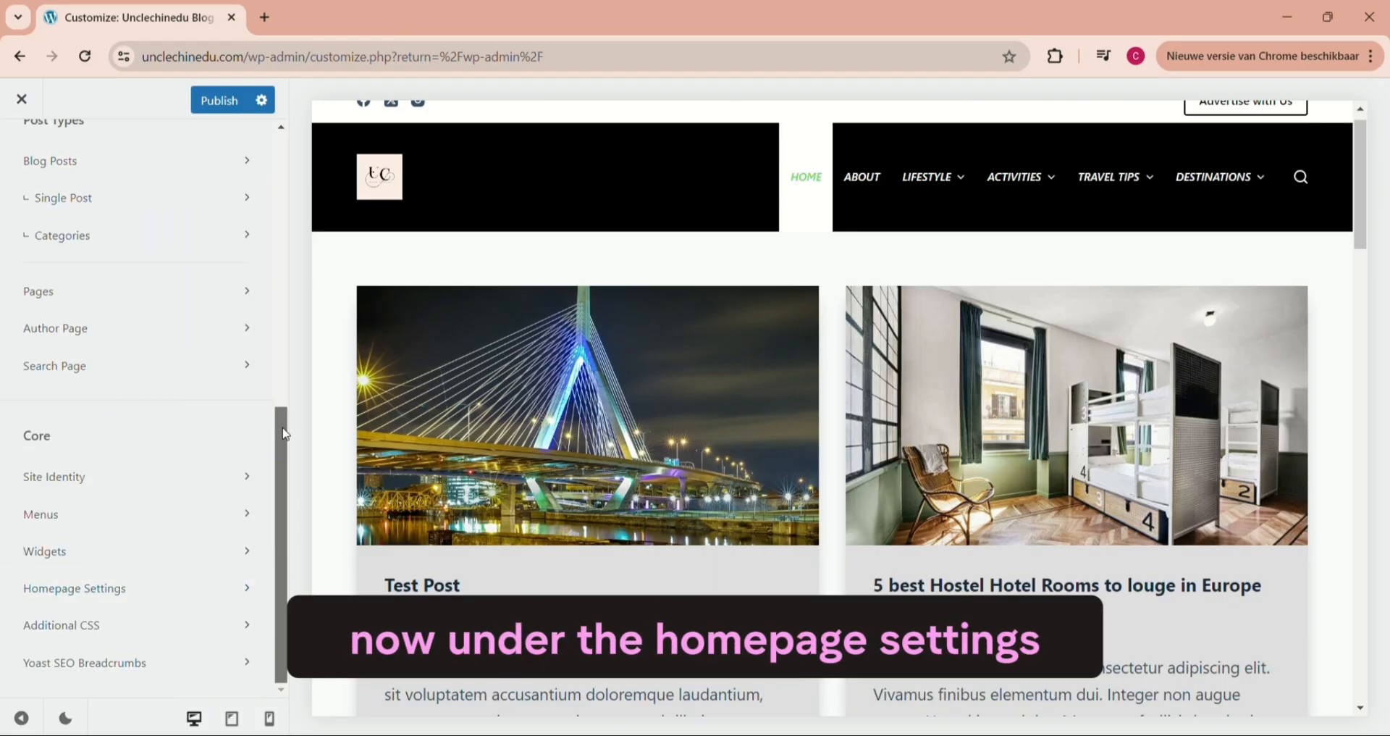
# - Open Additional CSS, look over the homepage preview, and add the rule body { display:none; } to hide the whole page
pyautogui.click(82, 626)
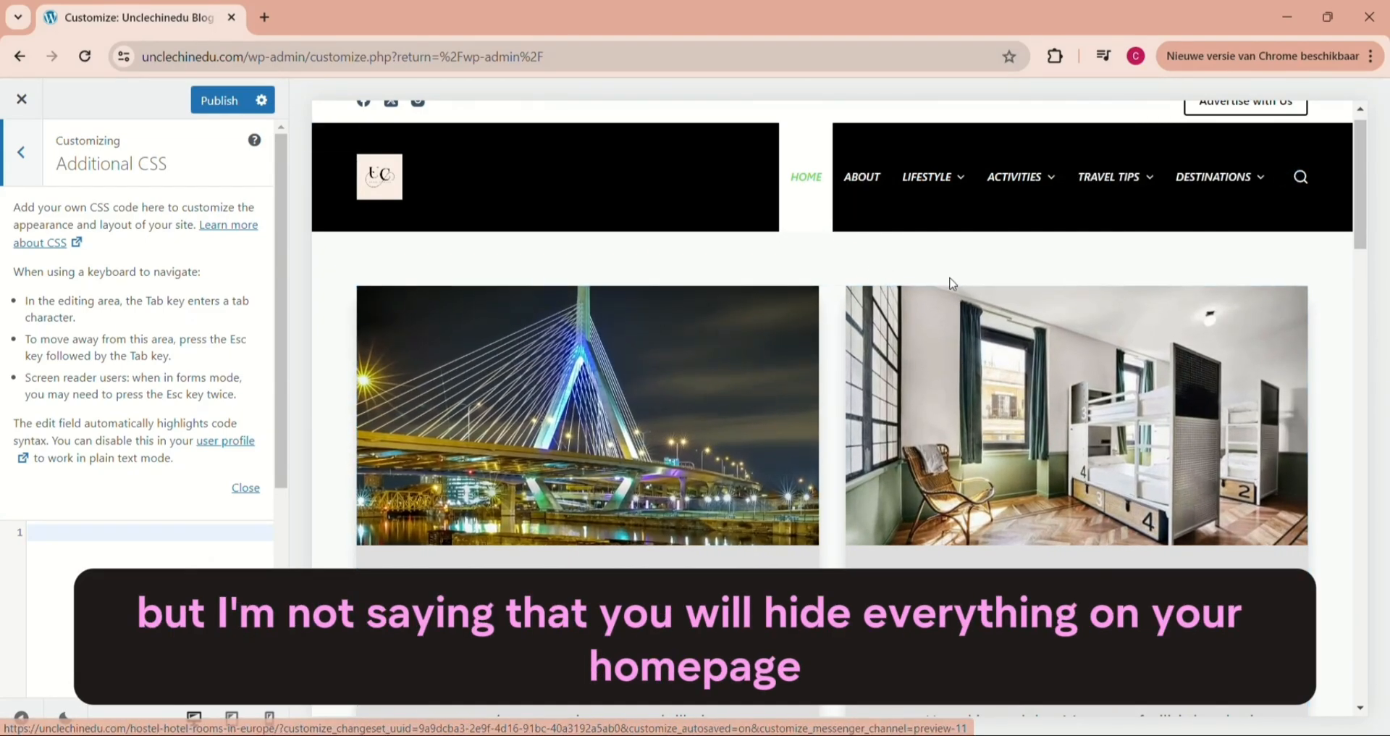
pyautogui.moveTo(1361, 149); pyautogui.dragTo(1387, 592)
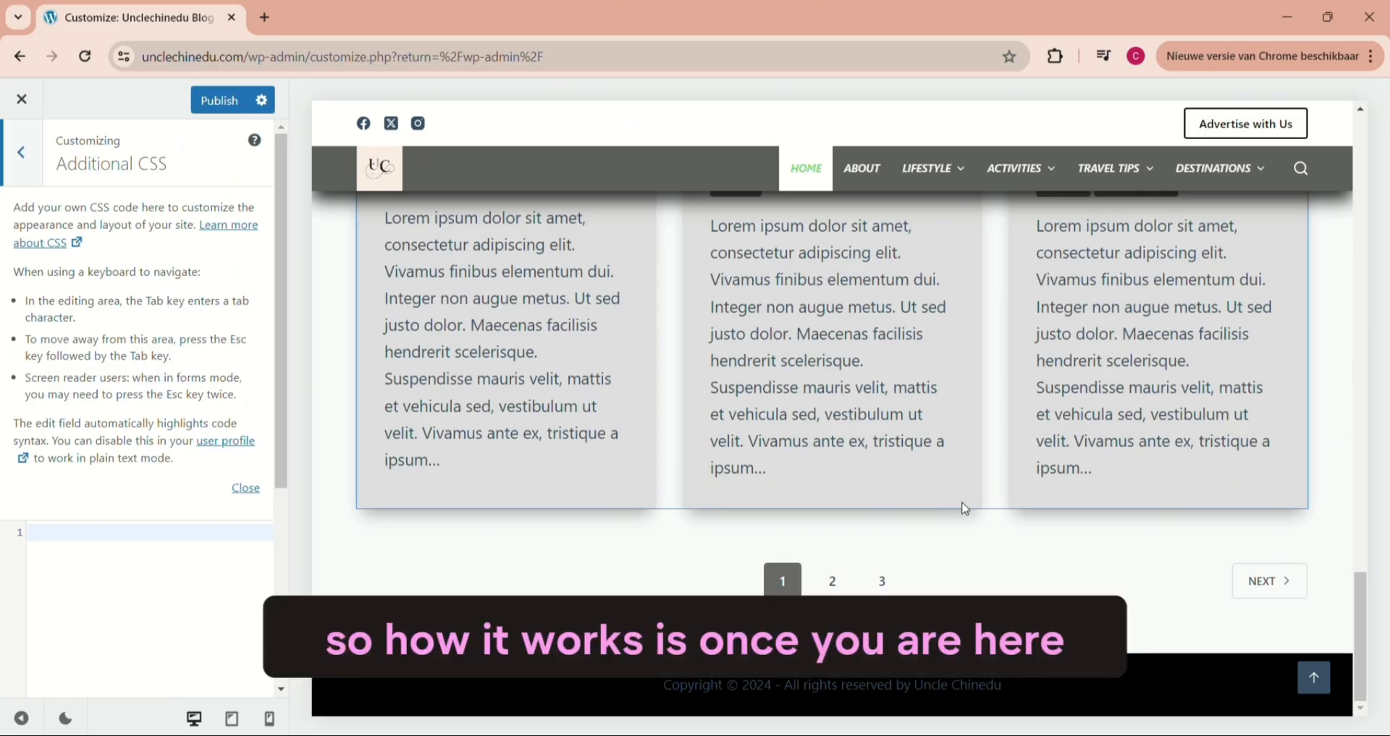
pyautogui.moveTo(1362, 622); pyautogui.dragTo(1335, 466)
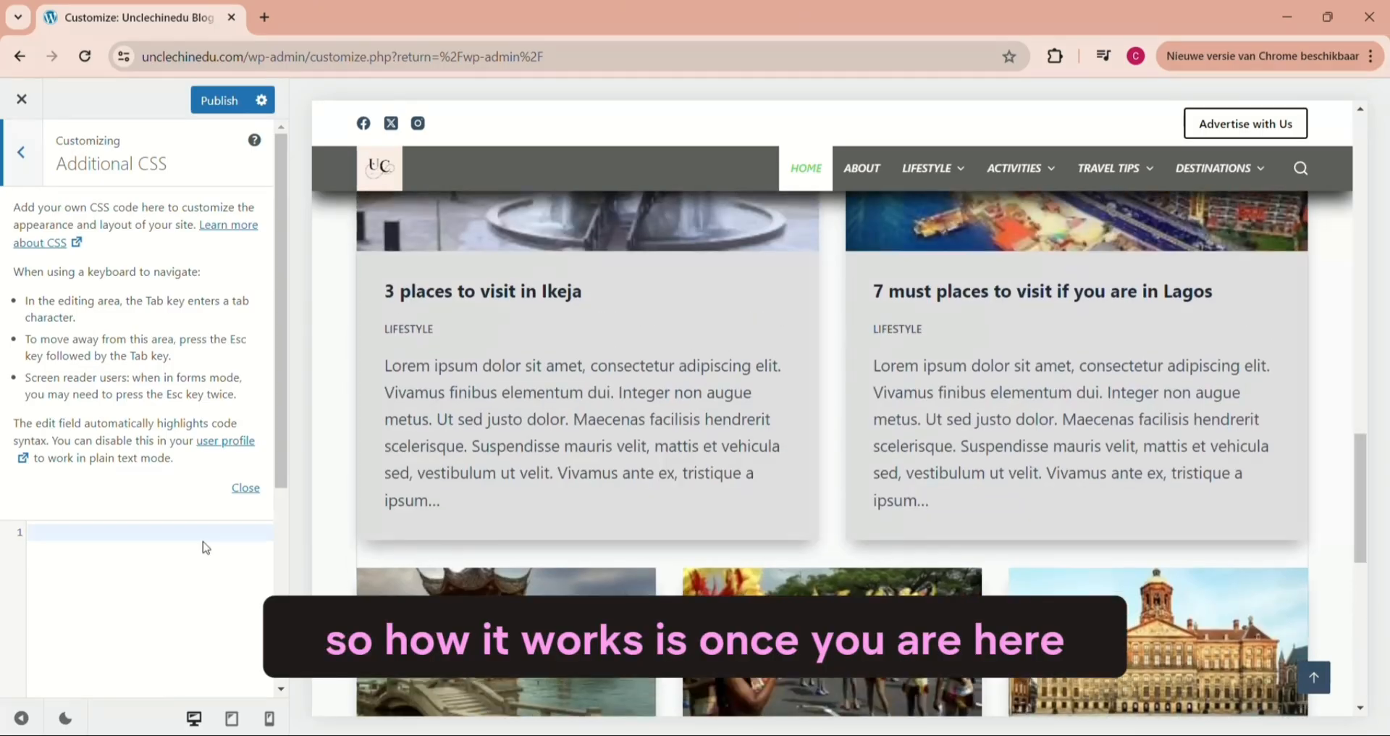
pyautogui.click(60, 529)
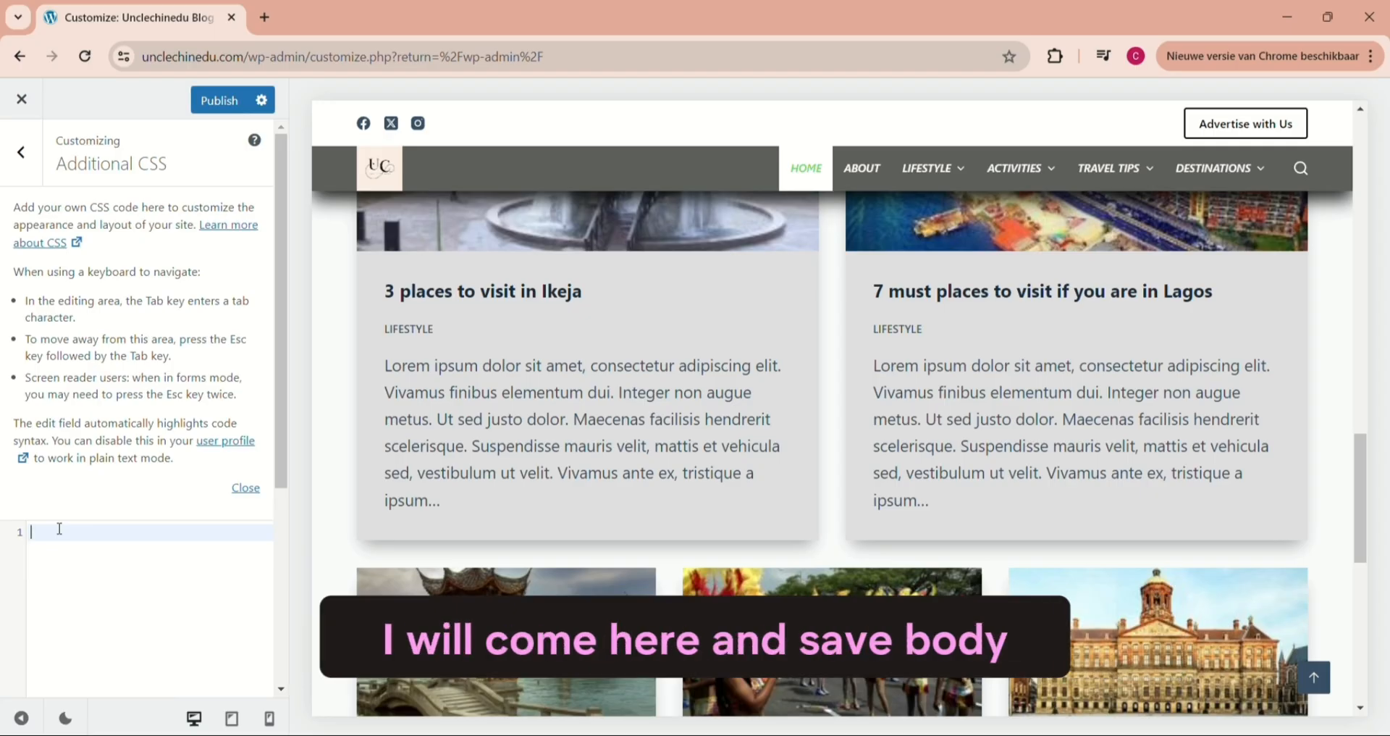
pyautogui.write('body')
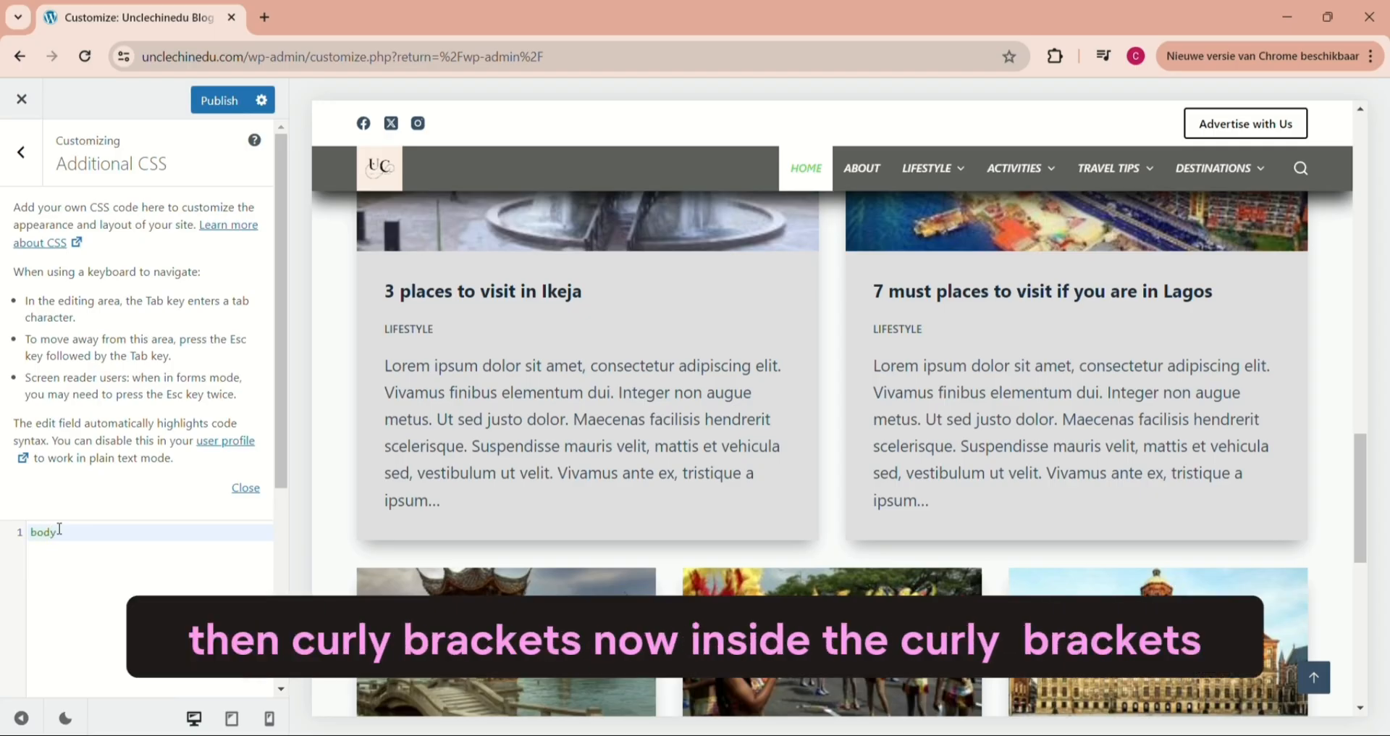
pyautogui.write('{')
pyautogui.press('Return')
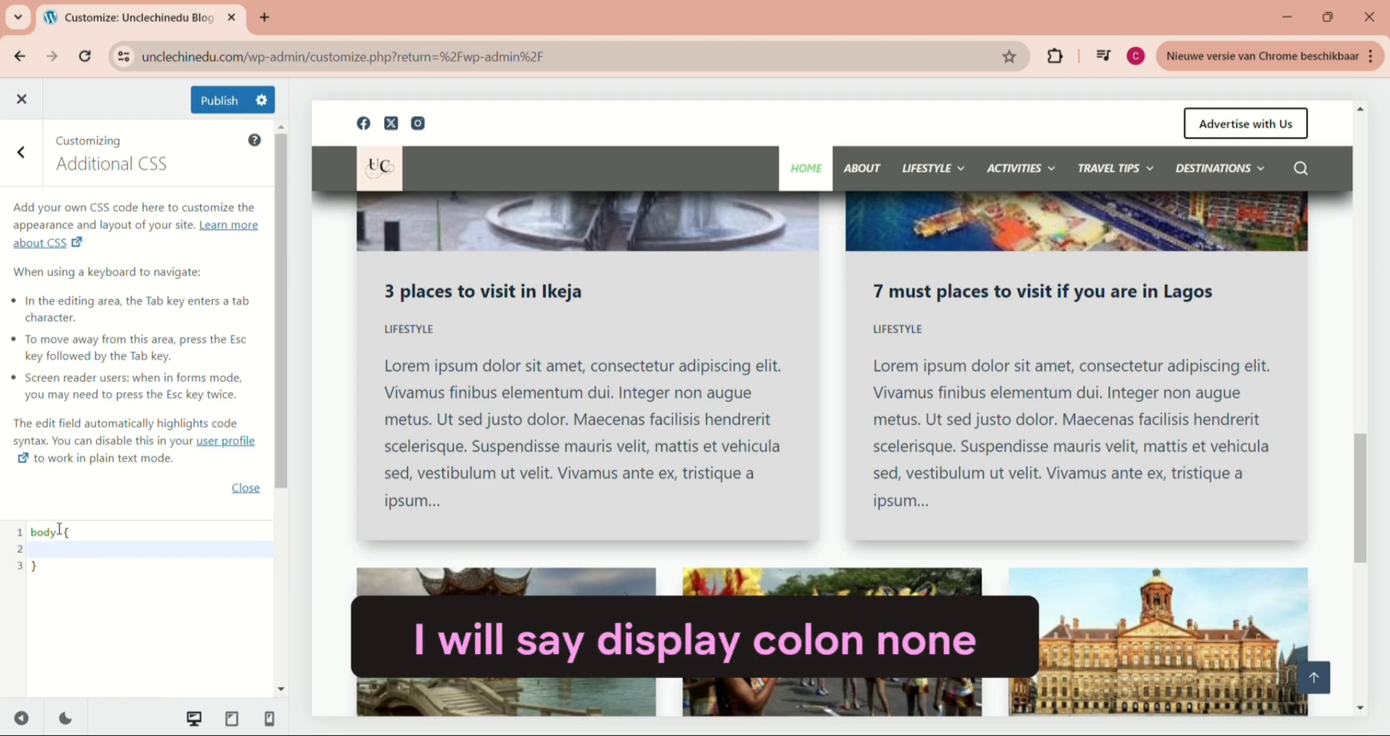
pyautogui.write('display:none;')
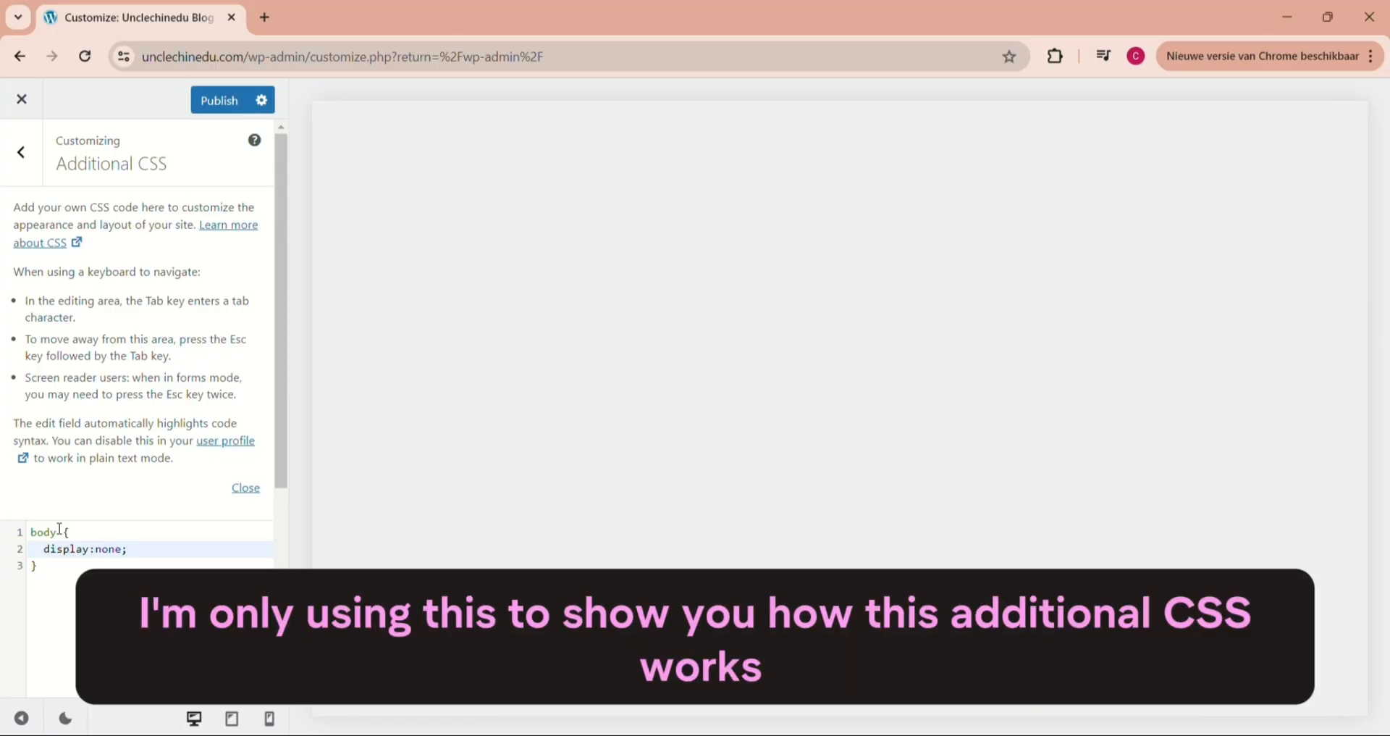
# - Delete the entire body rule from Additional CSS and return to the main customizer options
pyautogui.click(59, 531)
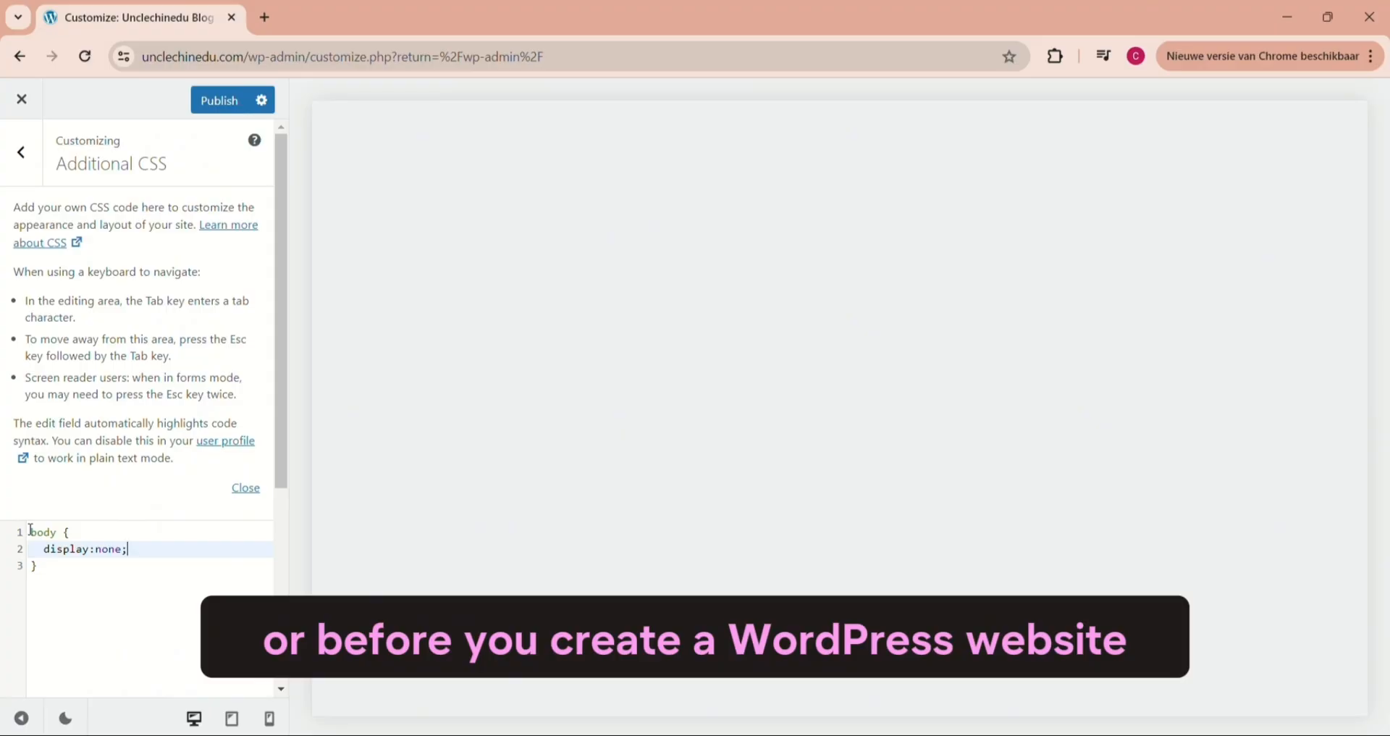
pyautogui.click(31, 529)
pyautogui.hotkey('ctrl', 'a')
pyautogui.press('BackSpace')
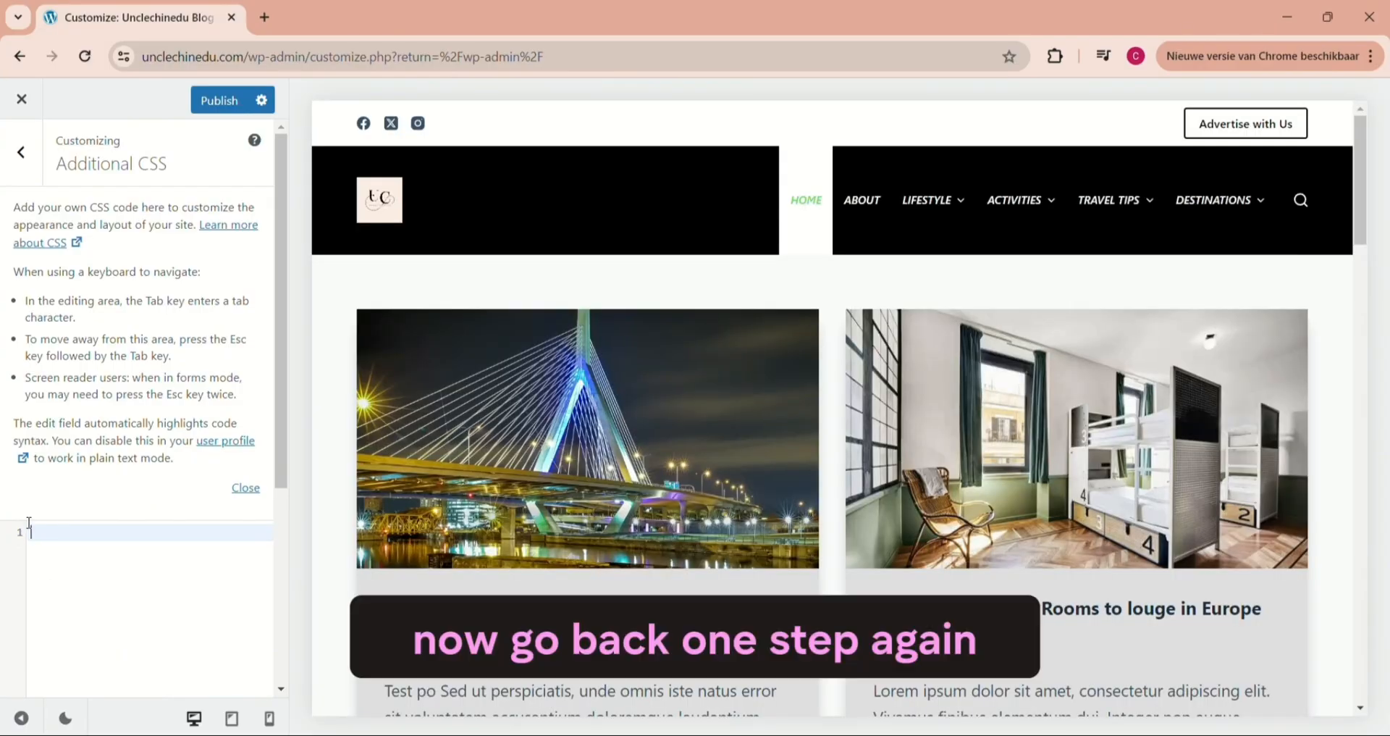
pyautogui.click(21, 152)
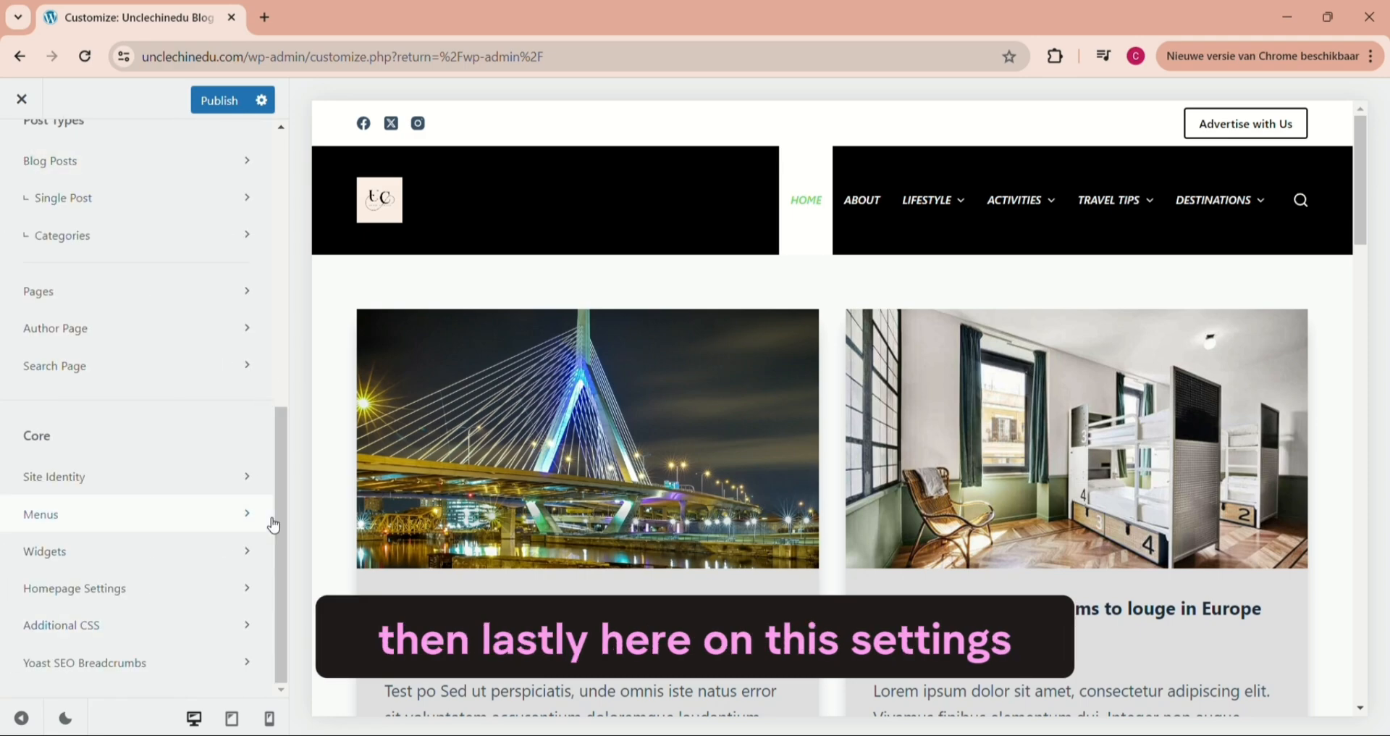
# - Open the Yoast SEO Breadcrumbs settings and preview the Amsterdam page under Destinations, Europe, Netherland
pyautogui.click(108, 664)
pyautogui.moveTo(1193, 244)
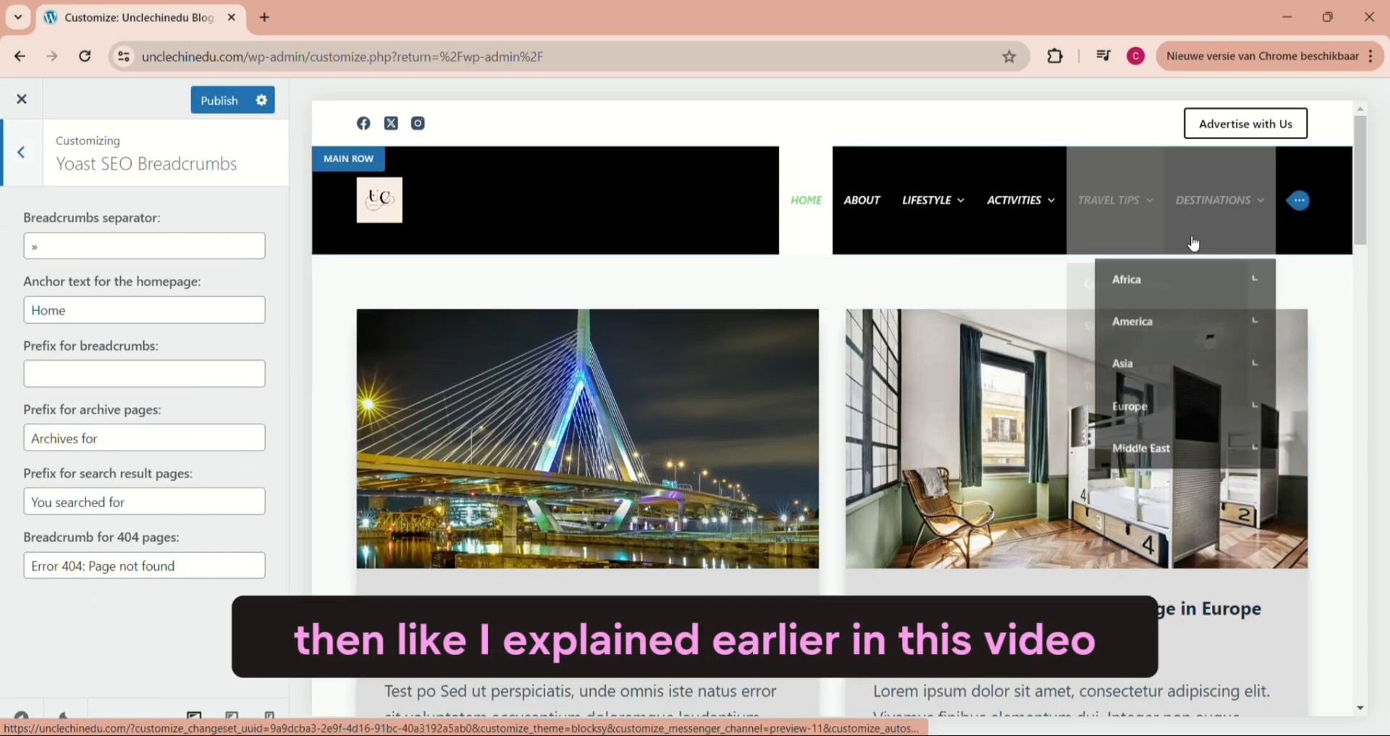
pyautogui.moveTo(1235, 207)
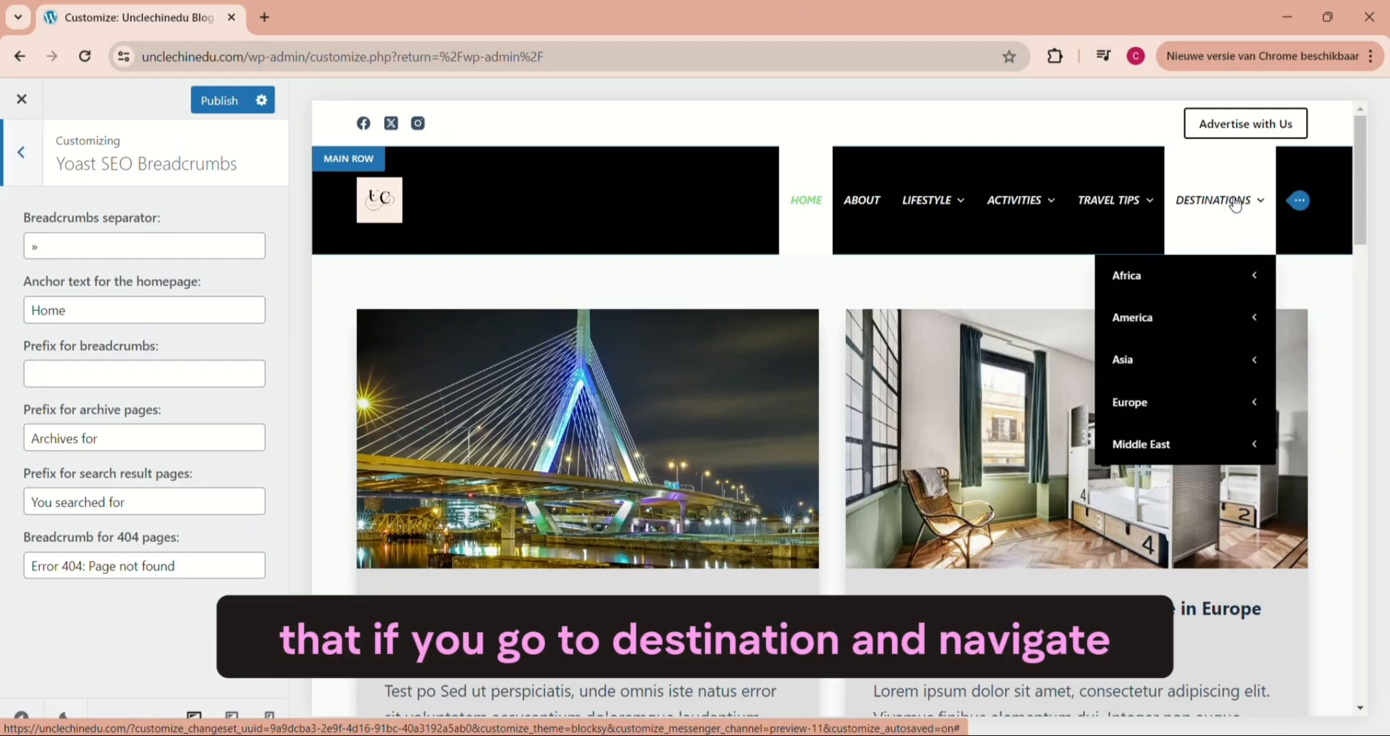
pyautogui.moveTo(1179, 400)
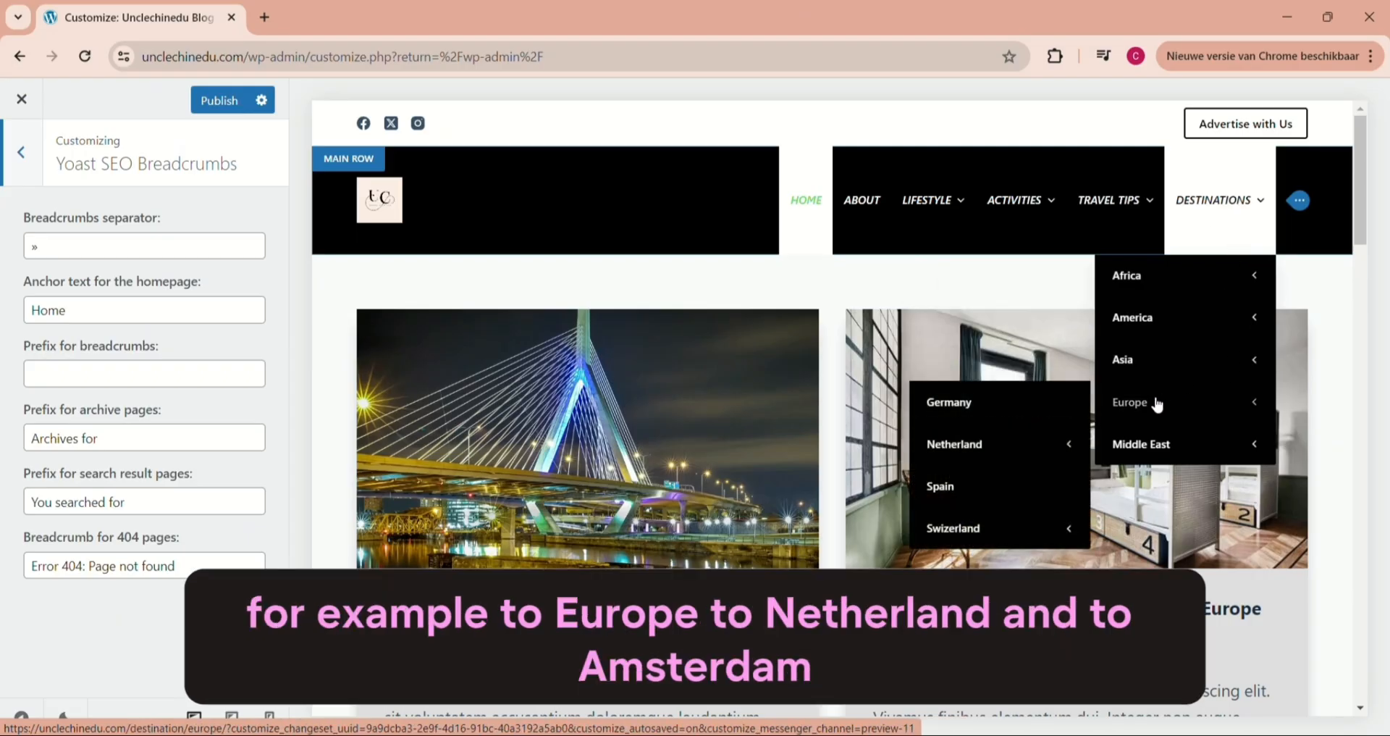
pyautogui.moveTo(1035, 440)
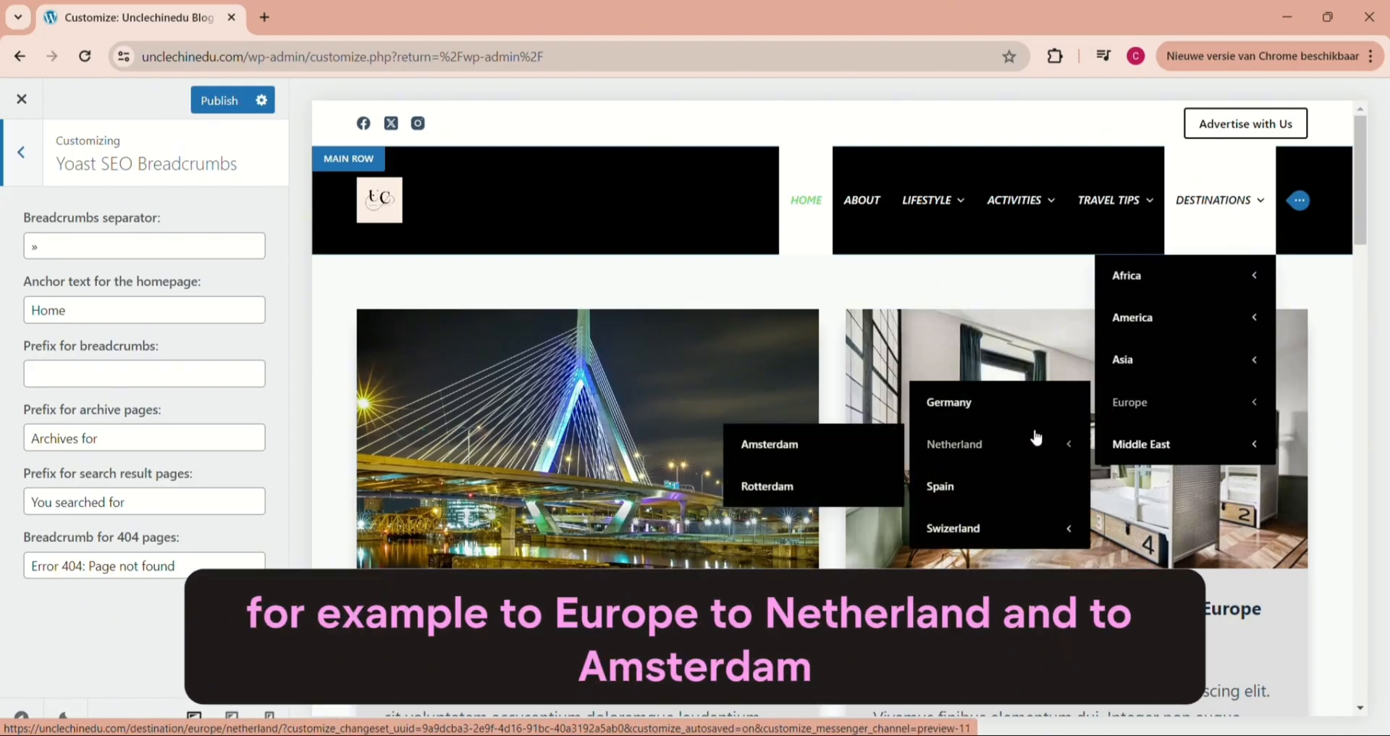
pyautogui.click(847, 439)
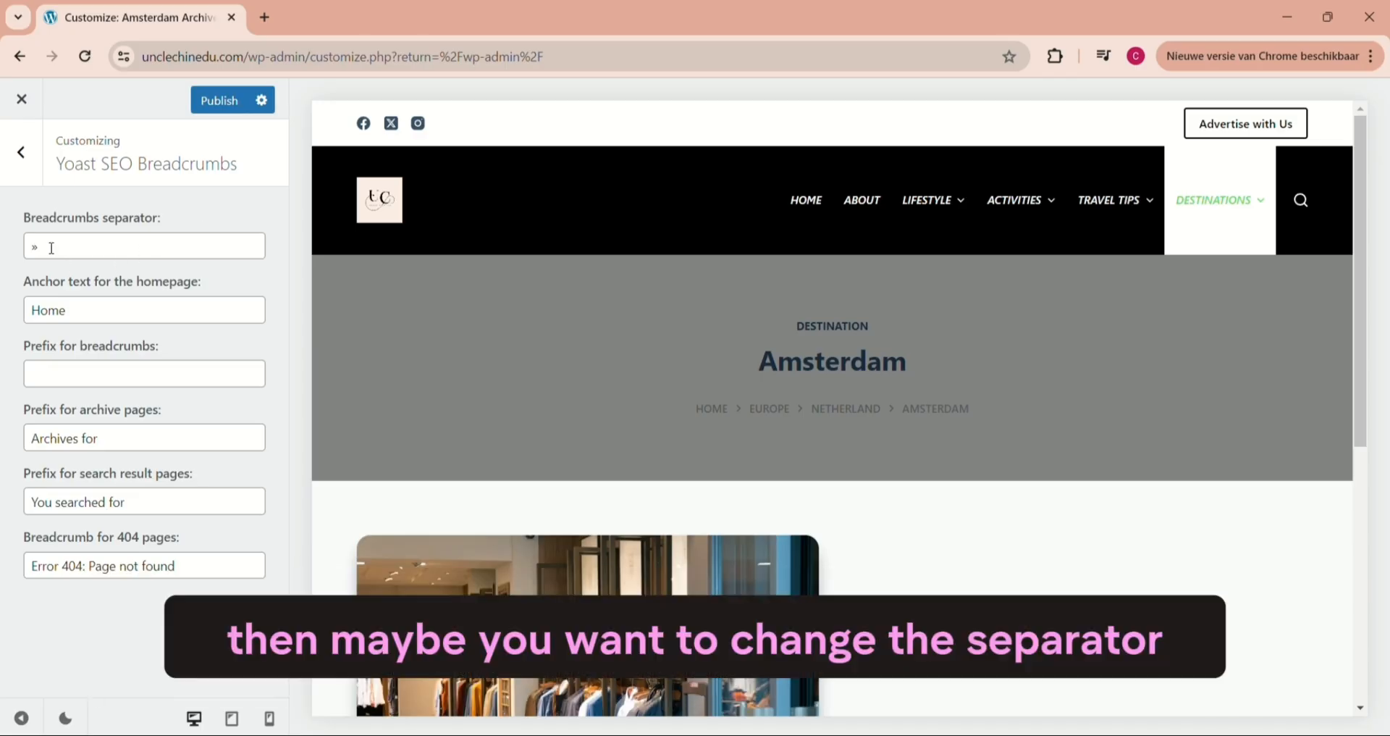
# - Clear the breadcrumbs separator and restore it as "»"
pyautogui.click(44, 248)
pyautogui.press('BackSpace')
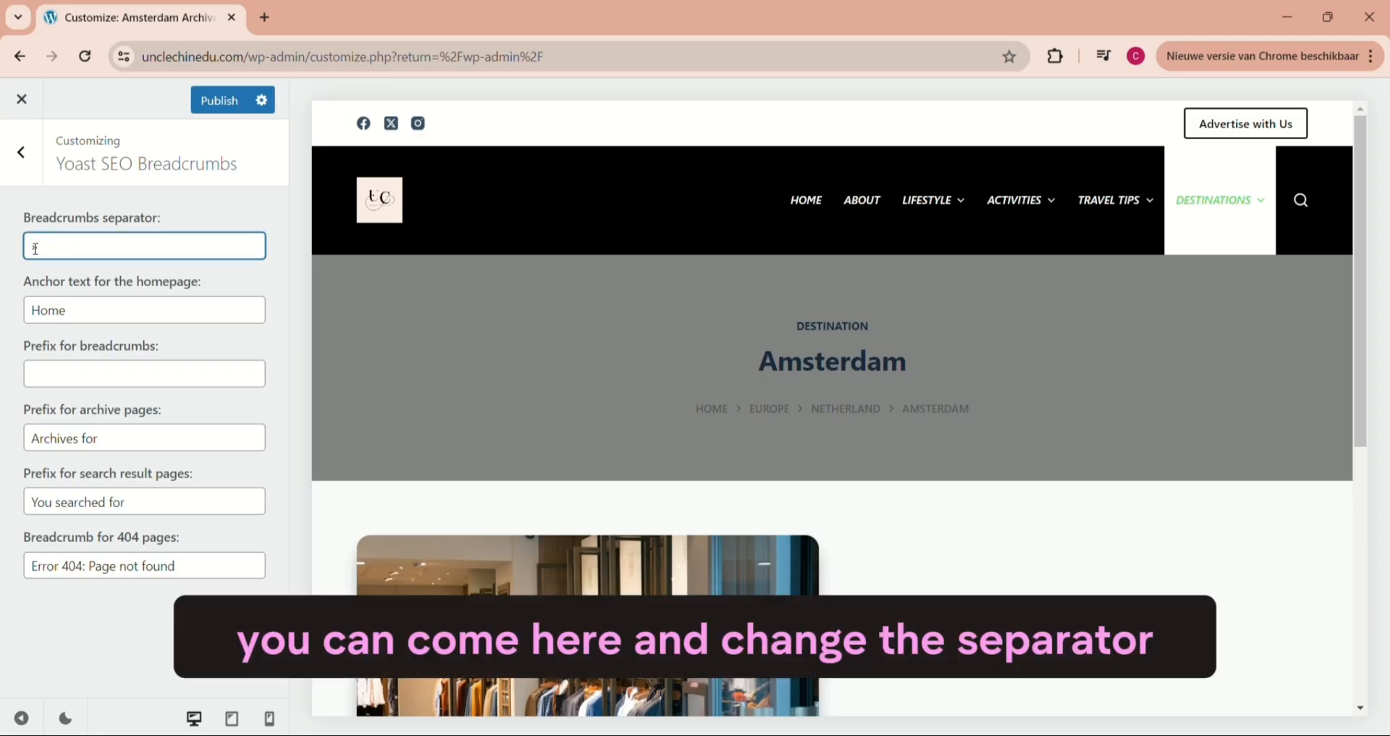
pyautogui.write('»')
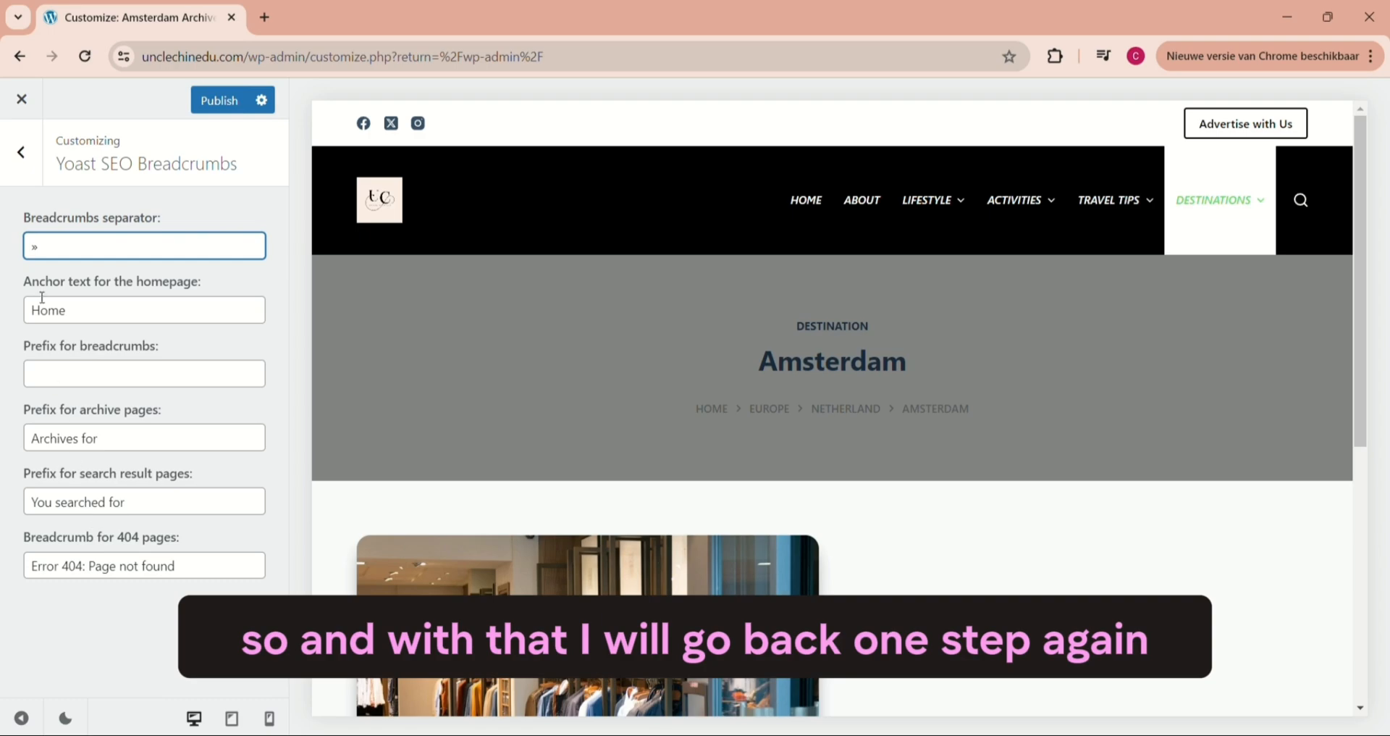
# - Return to the main customizer options and publish the theme changes
pyautogui.click(20, 154)
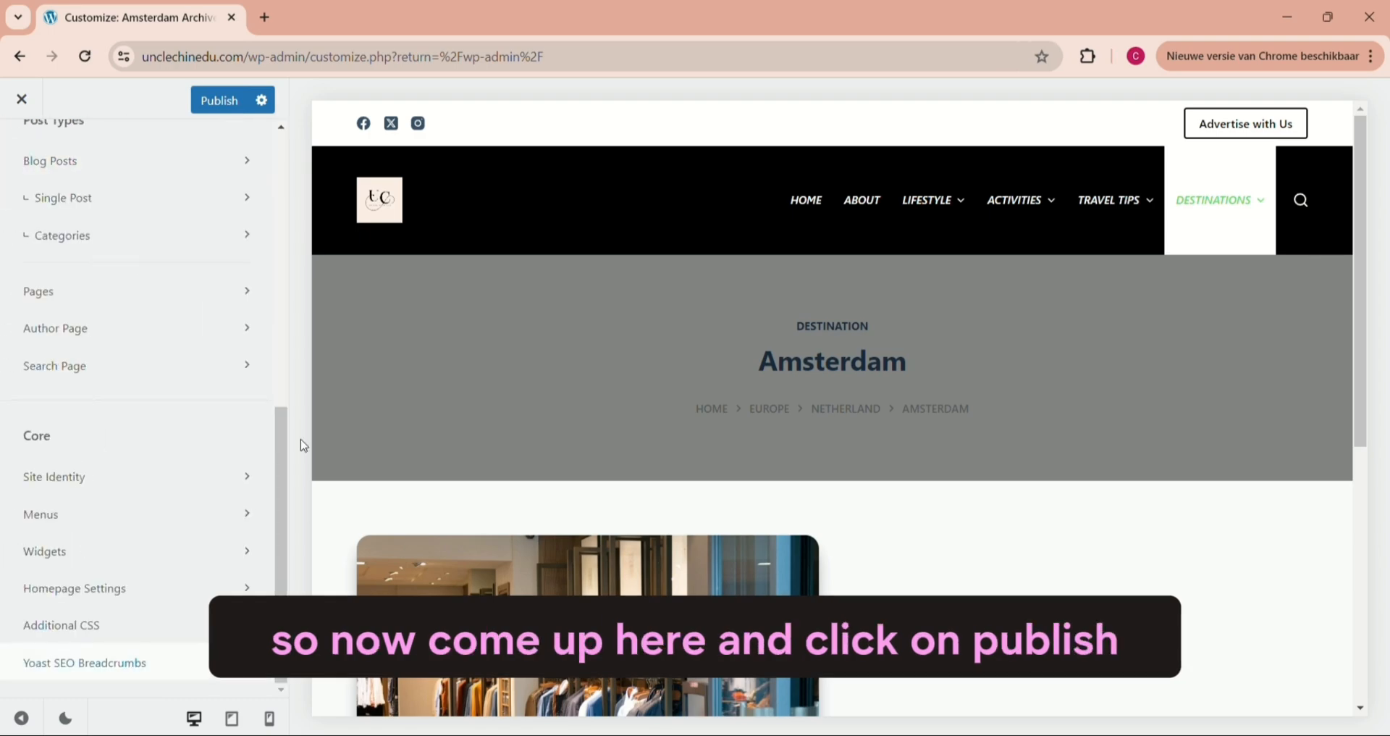
pyautogui.click(219, 99)
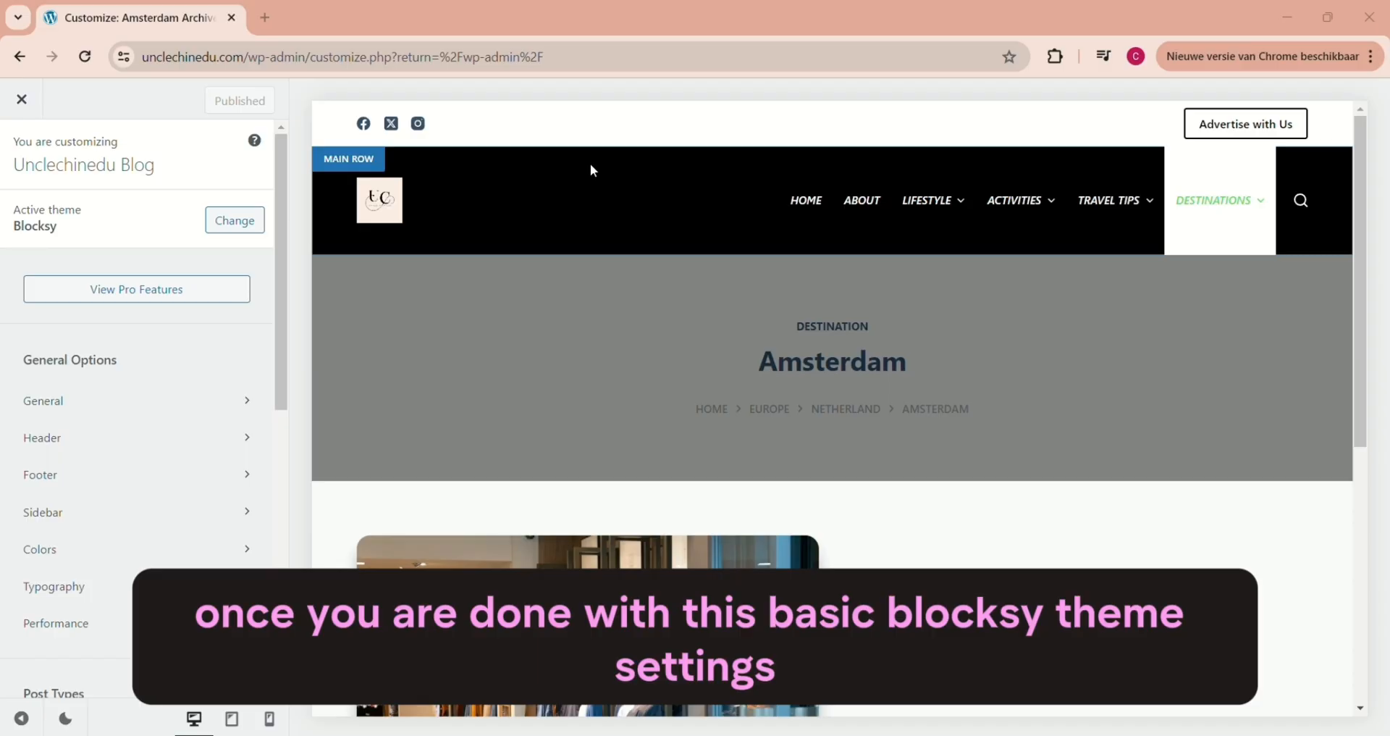